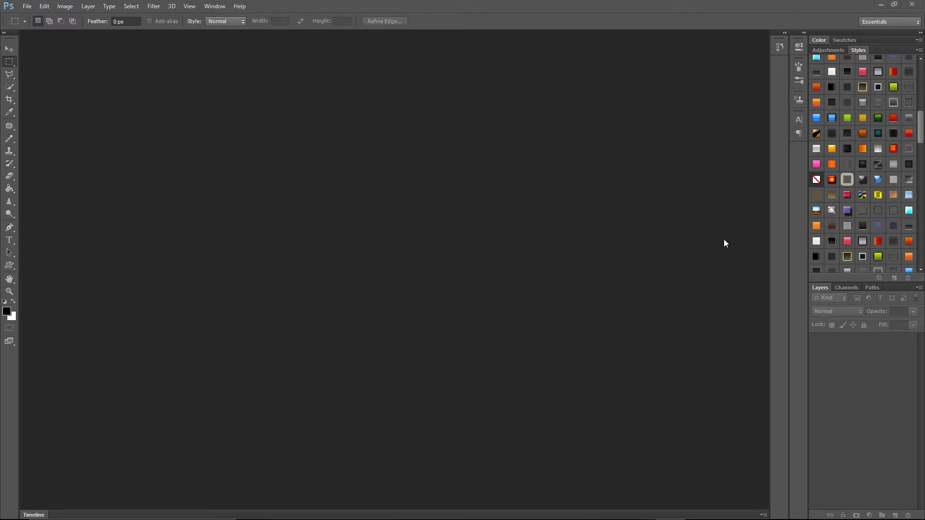
{"action": "scroll", "coordinate": [872, 130], "scroll_direction": "down", "scroll_amount": 10}
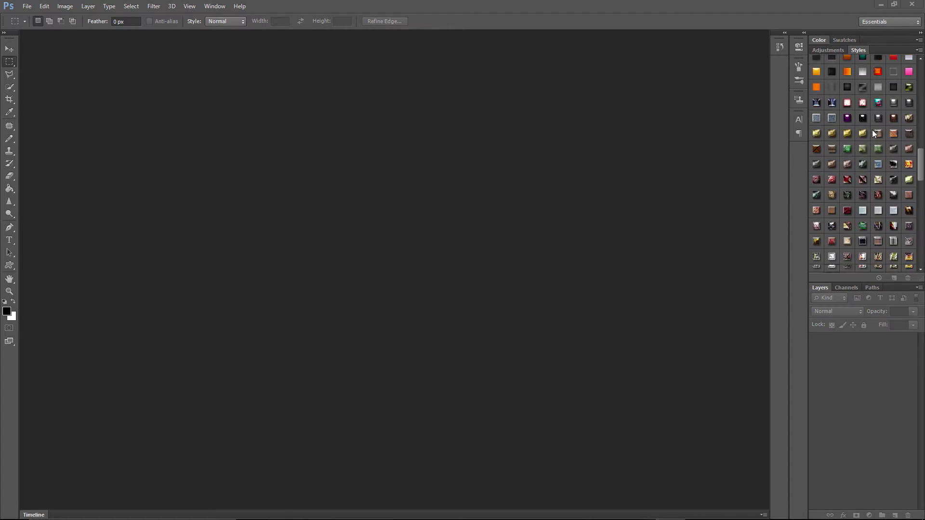
{"action": "scroll", "coordinate": [872, 129], "scroll_direction": "down", "scroll_amount": 8}
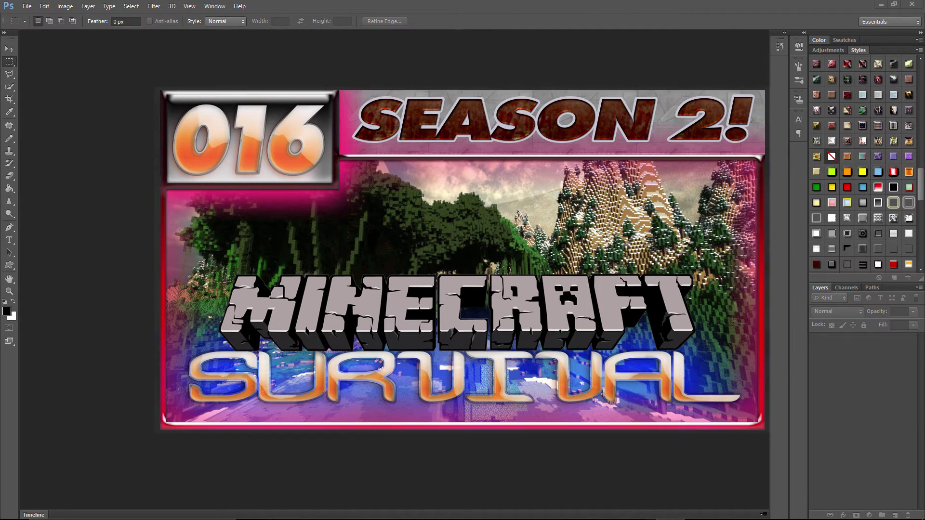
- Create a new document 1280 pixels wide and 720 pixels high with a transparent background
{"action": "left_click", "coordinate": [27, 6]}
{"action": "left_click", "coordinate": [38, 20]}
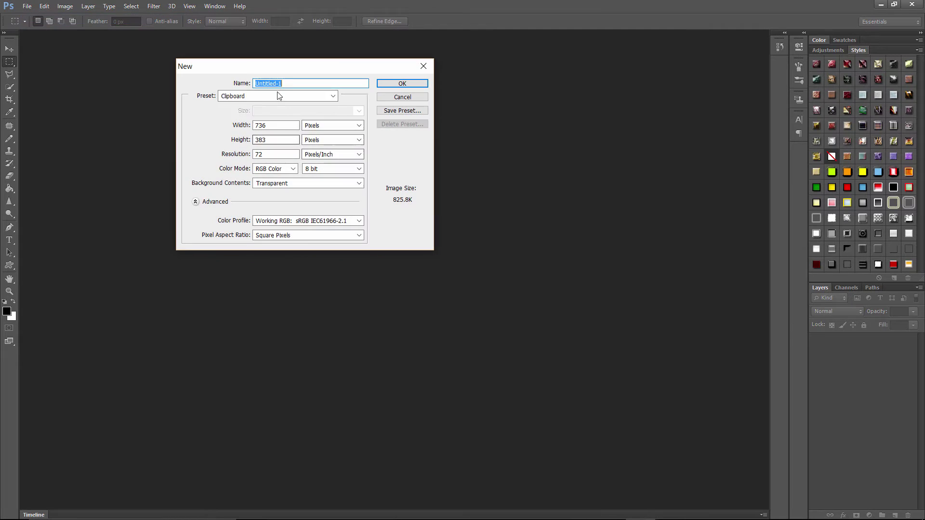
{"action": "left_click", "coordinate": [249, 126]}
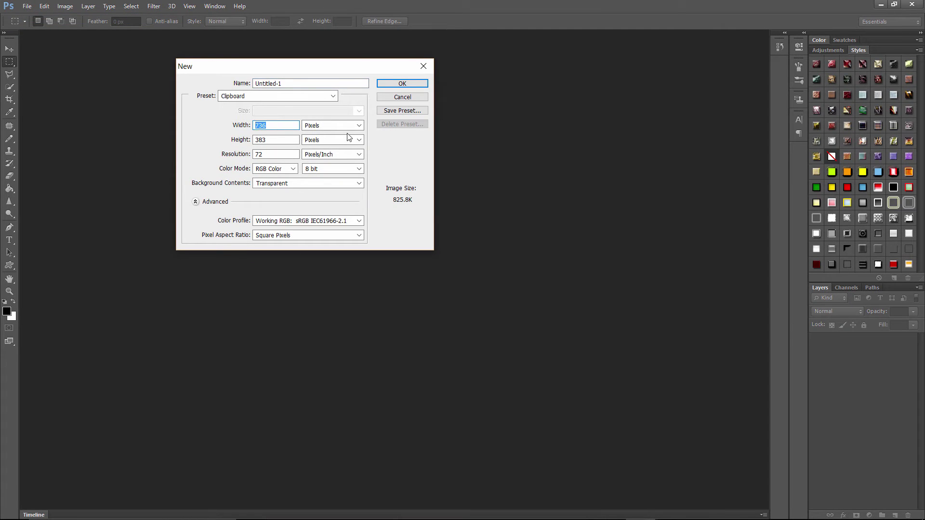
{"action": "type", "text": "1280"}
{"action": "key", "text": "Tab"}
{"action": "type", "text": "720"}
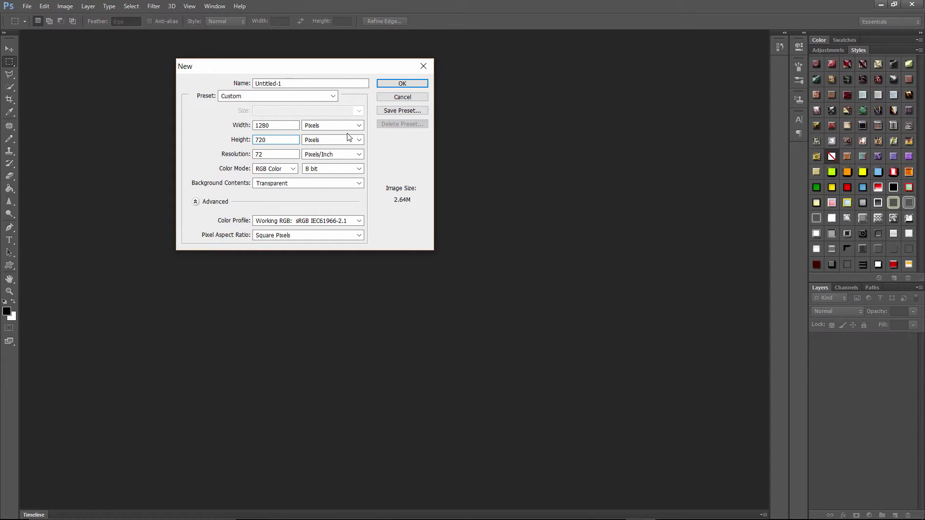
{"action": "key", "text": "Tab"}
{"action": "key", "text": "Tab"}
{"action": "key", "text": "Tab"}
{"action": "key", "text": "Tab"}
{"action": "key", "text": "Tab"}
{"action": "key", "text": "Tab"}
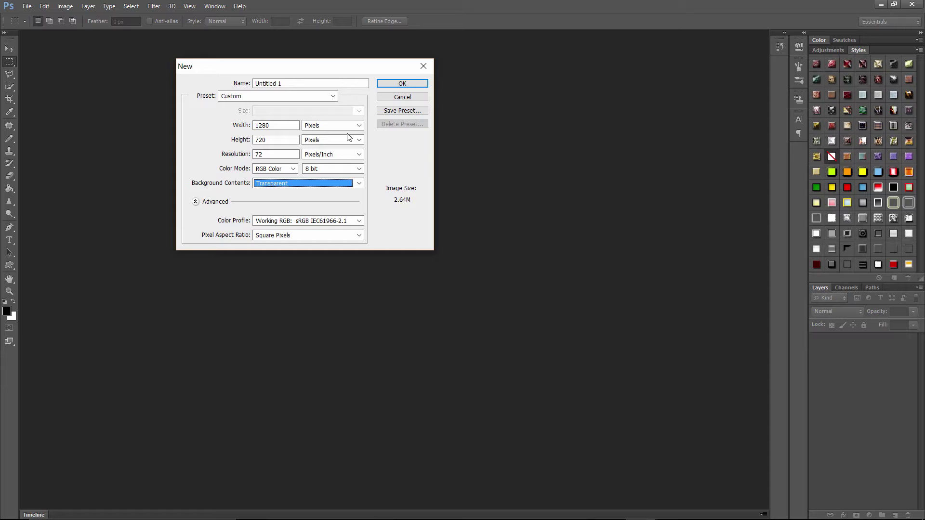
{"action": "key", "text": "Return"}
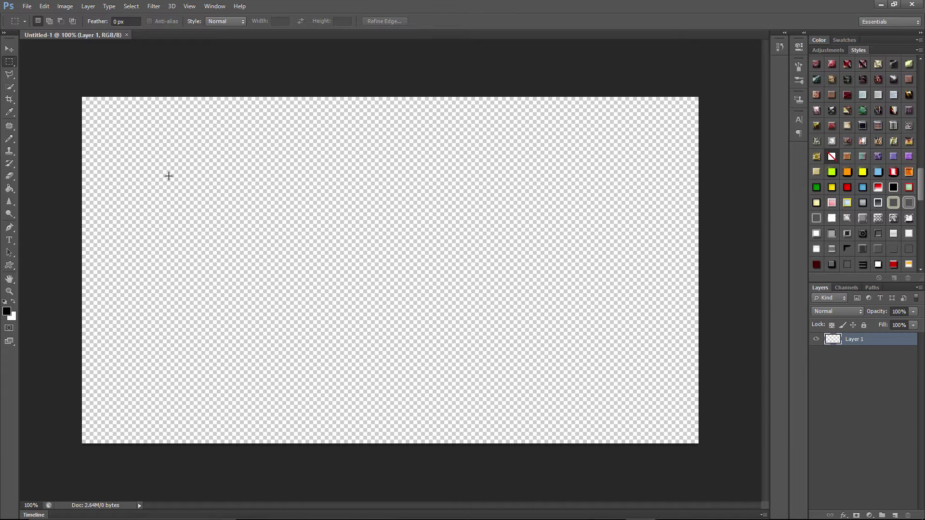
- Open the image a80fc81791eb65e800dd70f6fc93b03d.jpg from the Pictures folder
{"action": "left_click", "coordinate": [27, 6]}
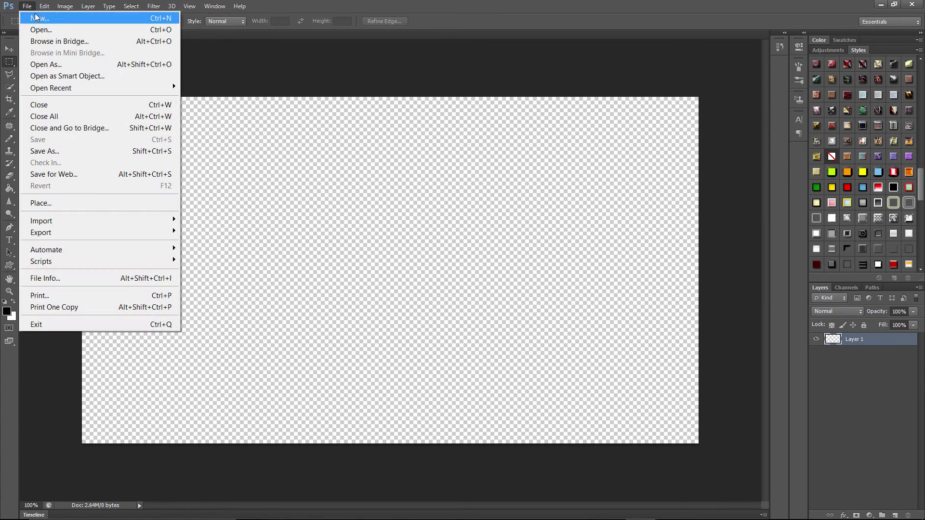
{"action": "left_click", "coordinate": [34, 29]}
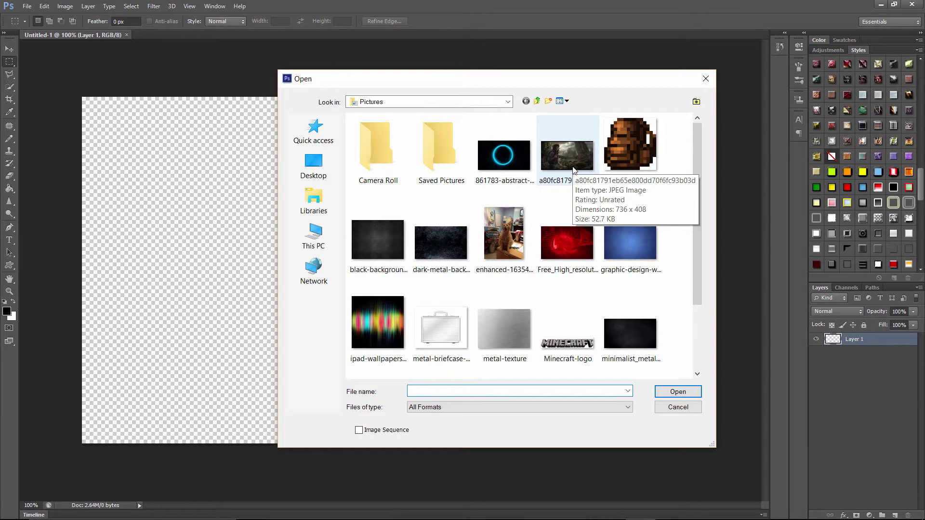
{"action": "double_click", "coordinate": [574, 170]}
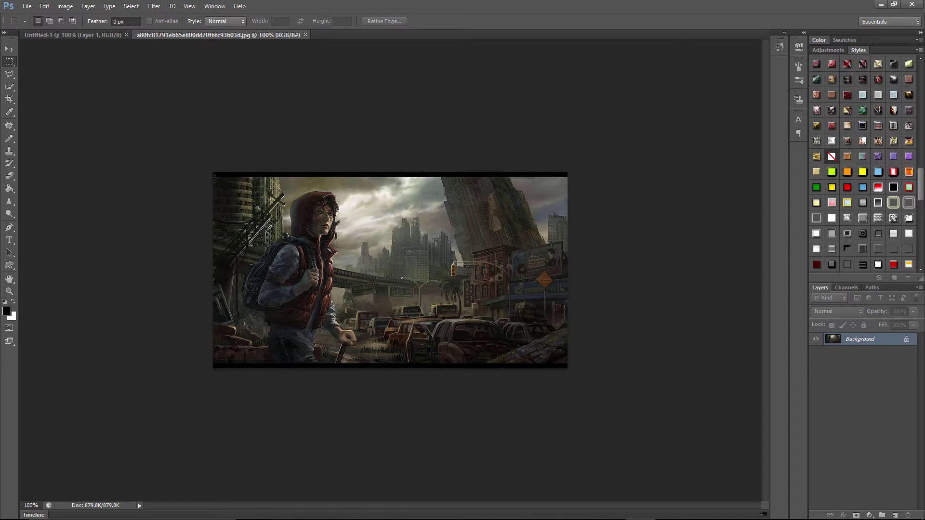
- Copy the picture area between the black bars and paste it into the Untitled-1 document
{"action": "left_click_drag", "start_coordinate": [208, 177], "coordinate": [664, 360]}
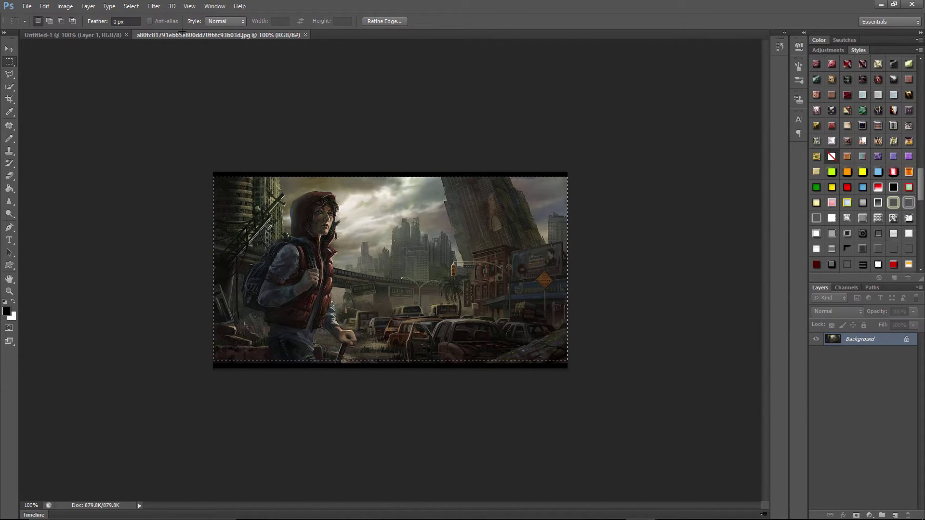
{"action": "left_click", "coordinate": [72, 35]}
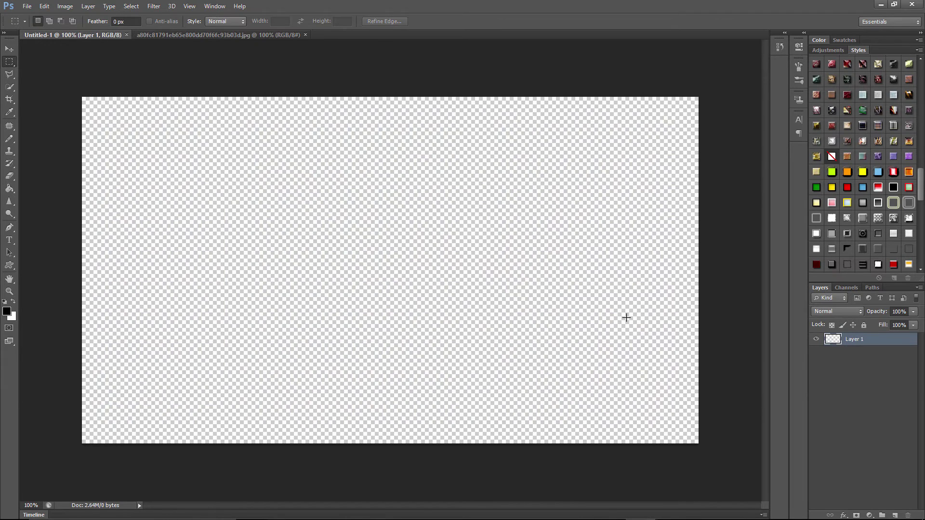
{"action": "key", "text": "ctrl+v"}
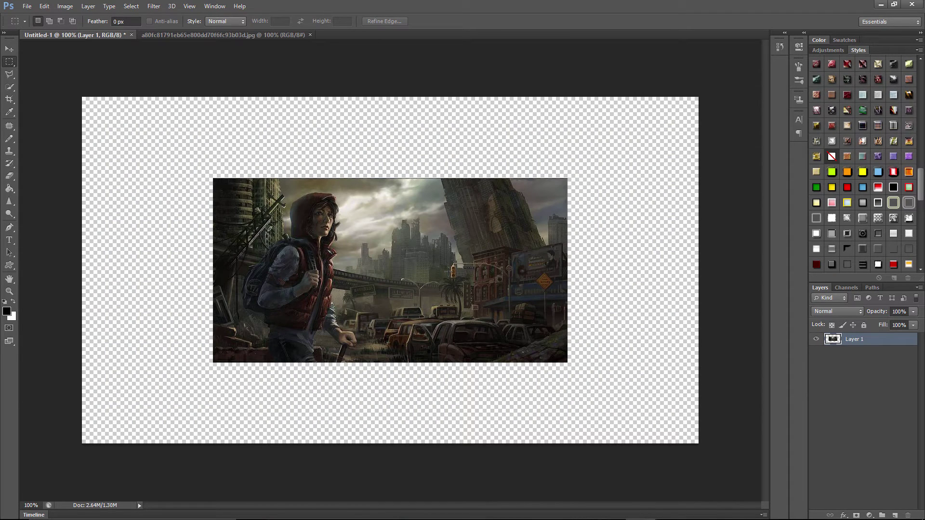
- Align the pasted picture with the canvas's lower-left corner, scale it to about 189%, and shift it slightly left to fill the canvas
{"action": "key", "text": "v"}
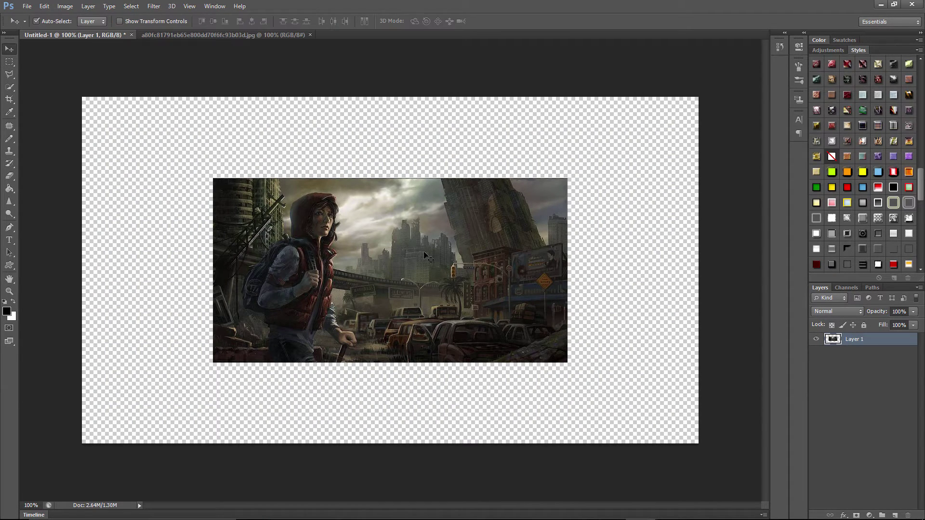
{"action": "left_click_drag", "start_coordinate": [422, 256], "coordinate": [295, 338]}
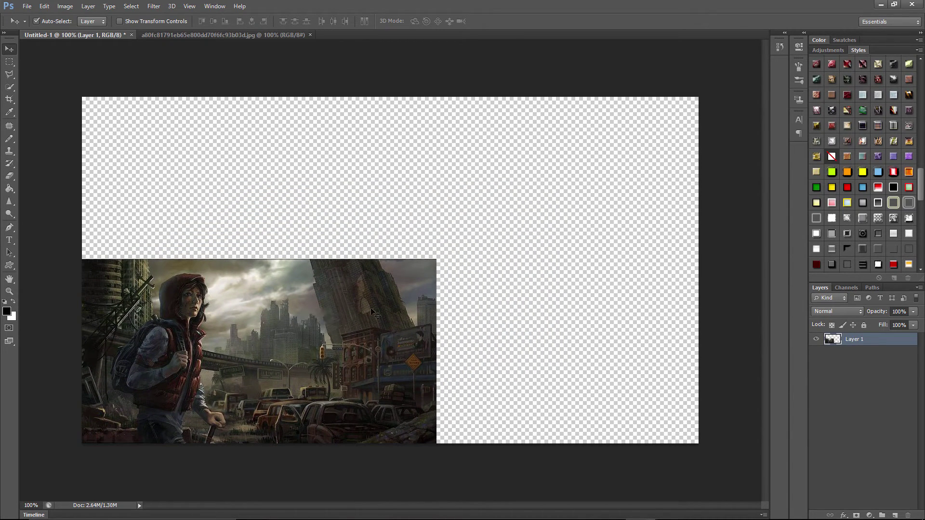
{"action": "key", "text": "ctrl+t"}
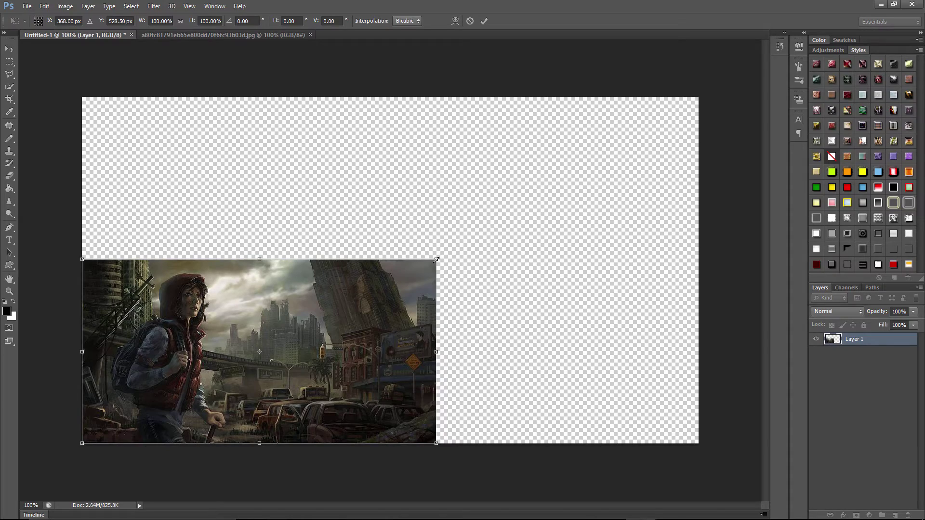
{"action": "left_click_drag", "start_coordinate": [436, 260], "coordinate": [747, 91]}
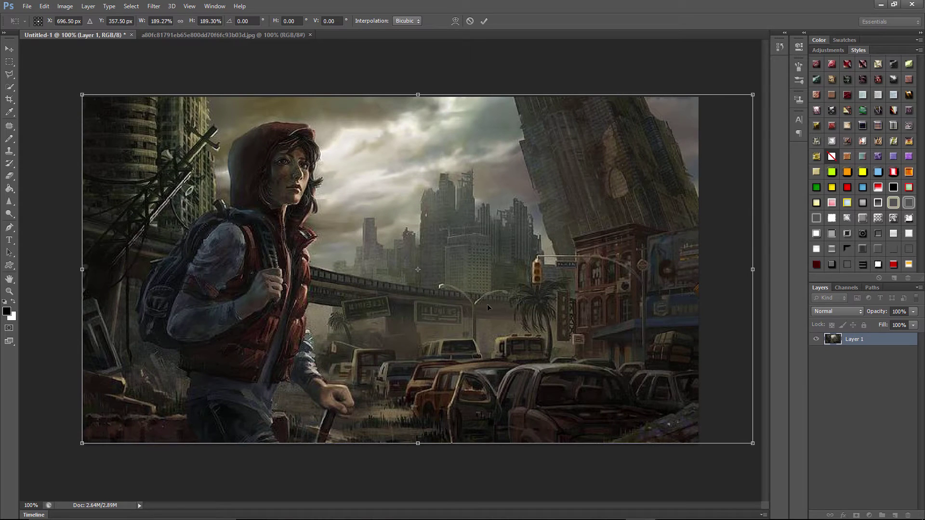
{"action": "left_click_drag", "start_coordinate": [482, 307], "coordinate": [467, 307]}
{"action": "left_click", "coordinate": [484, 21]}
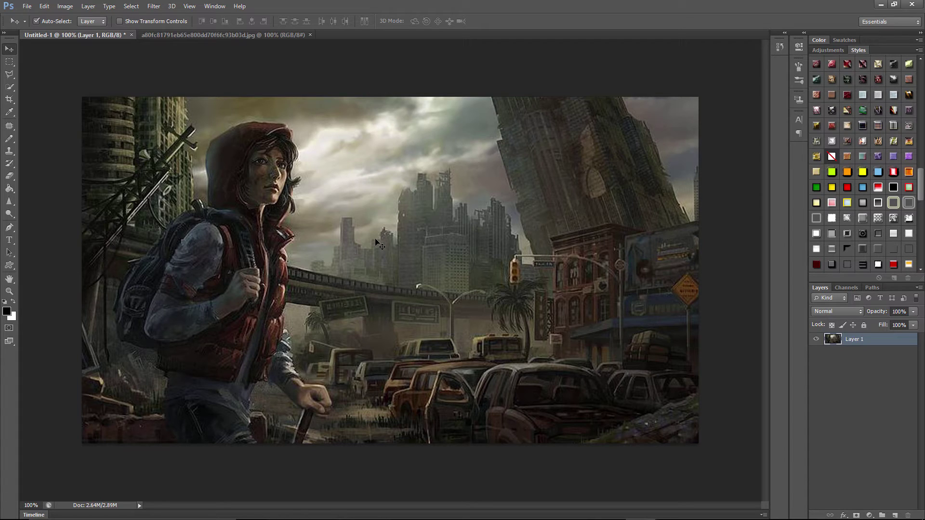
- Select a rectangular frame about 1.3 cm wide along all four canvas edges by combining four marquee strips
{"action": "key", "text": "m"}
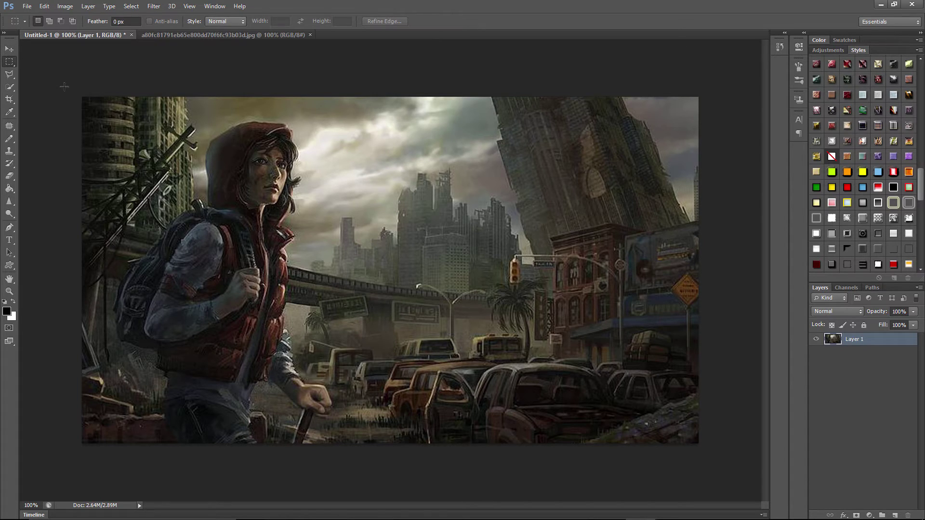
{"action": "left_click_drag", "start_coordinate": [82, 97], "coordinate": [718, 114]}
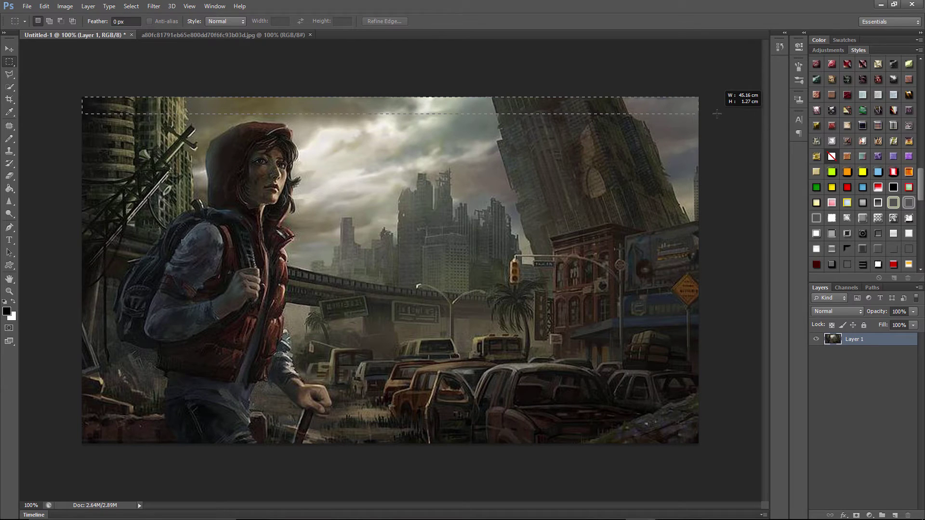
{"action": "left_click_drag", "start_coordinate": [717, 114], "coordinate": [717, 114]}
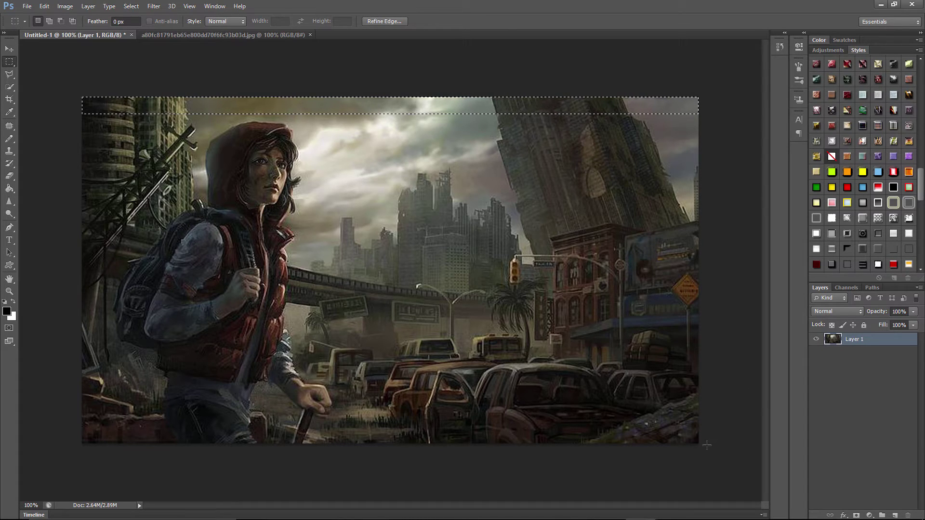
{"action": "key", "text": "shift"}
{"action": "left_click_drag", "start_coordinate": [706, 457], "coordinate": [71, 424]}
{"action": "left_click_drag", "start_coordinate": [77, 64], "coordinate": [100, 441]}
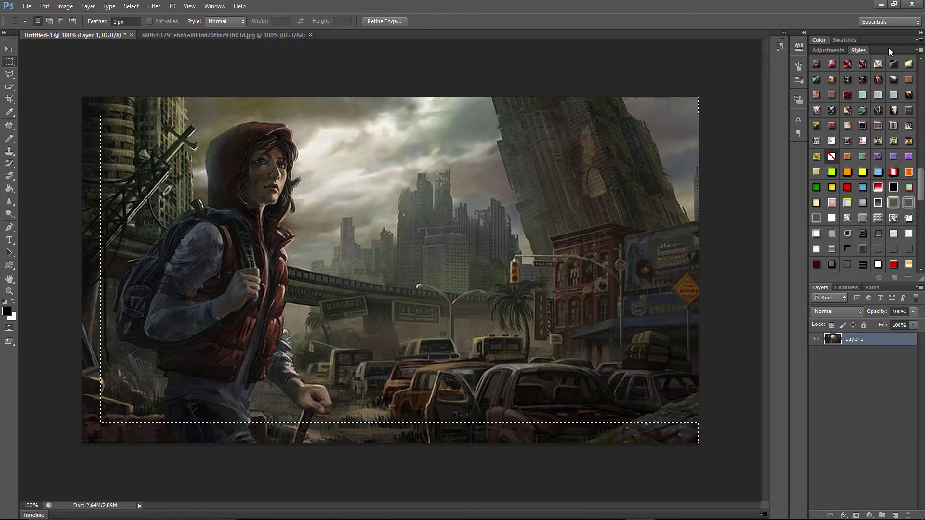
{"action": "left_click_drag", "start_coordinate": [702, 73], "coordinate": [702, 199]}
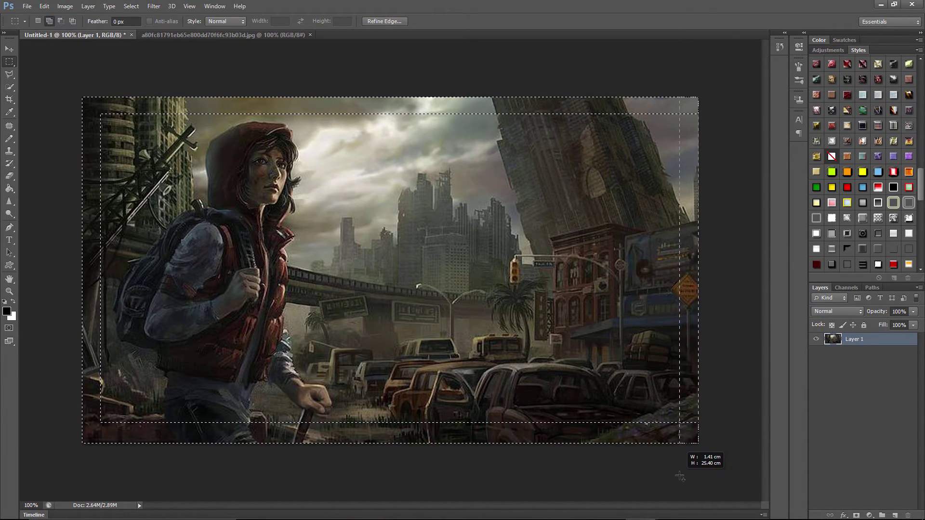
{"action": "left_click_drag", "start_coordinate": [680, 478], "coordinate": [680, 477]}
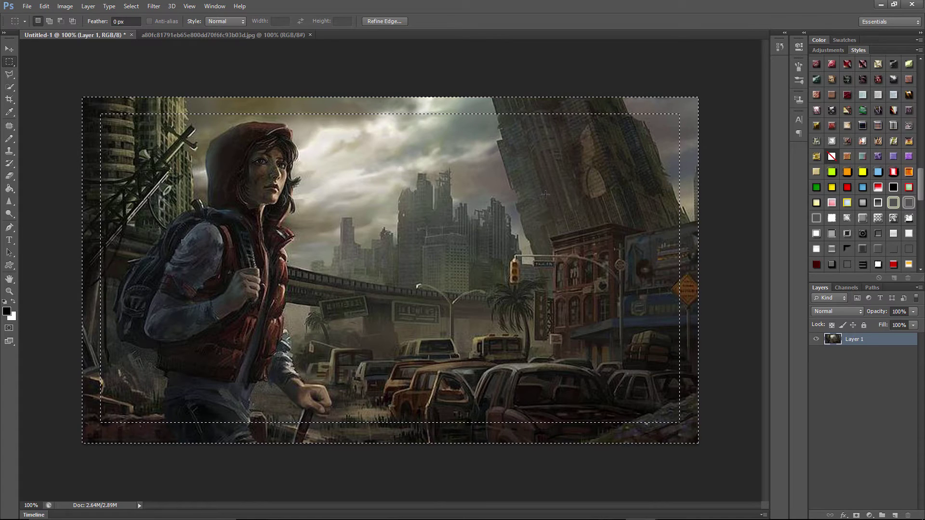
- Copy the selected frame to a new layer and check it by temporarily hiding Layer 1
{"action": "key", "text": "ctrl+j"}
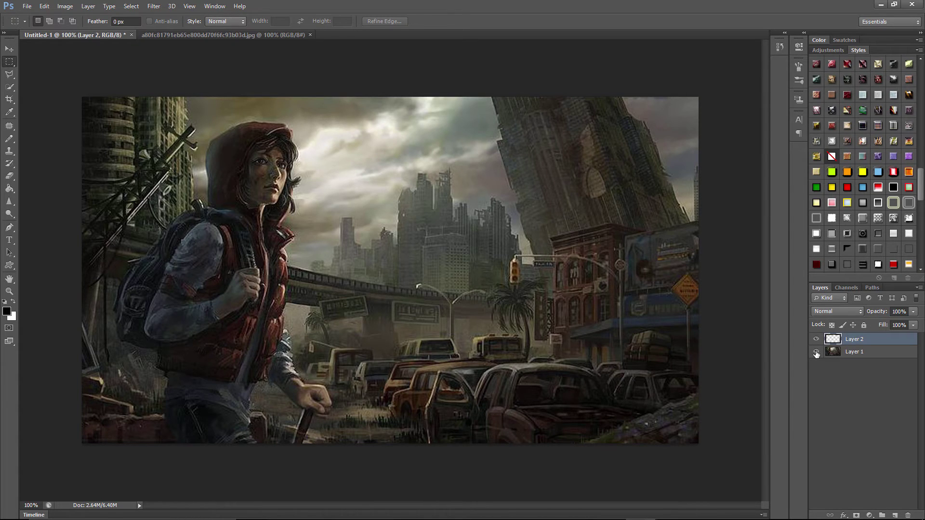
{"action": "left_click", "coordinate": [816, 352]}
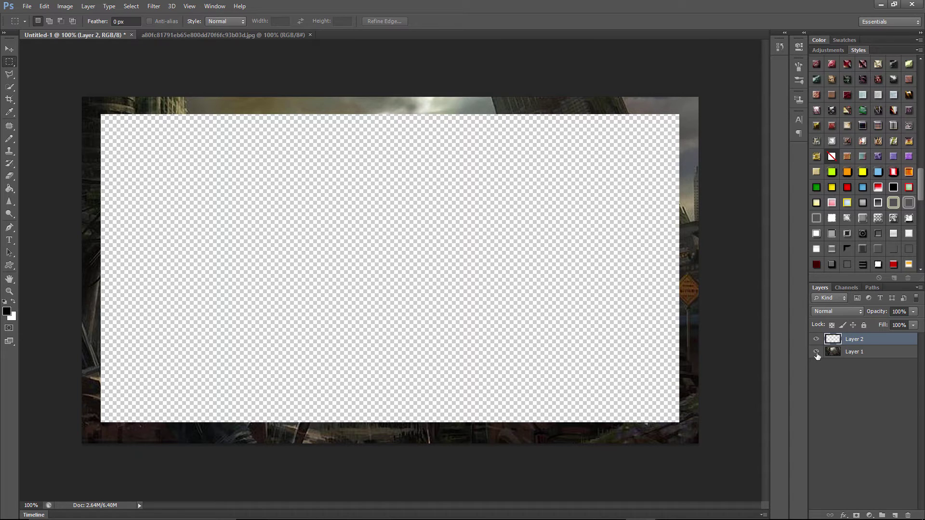
{"action": "left_click", "coordinate": [816, 352]}
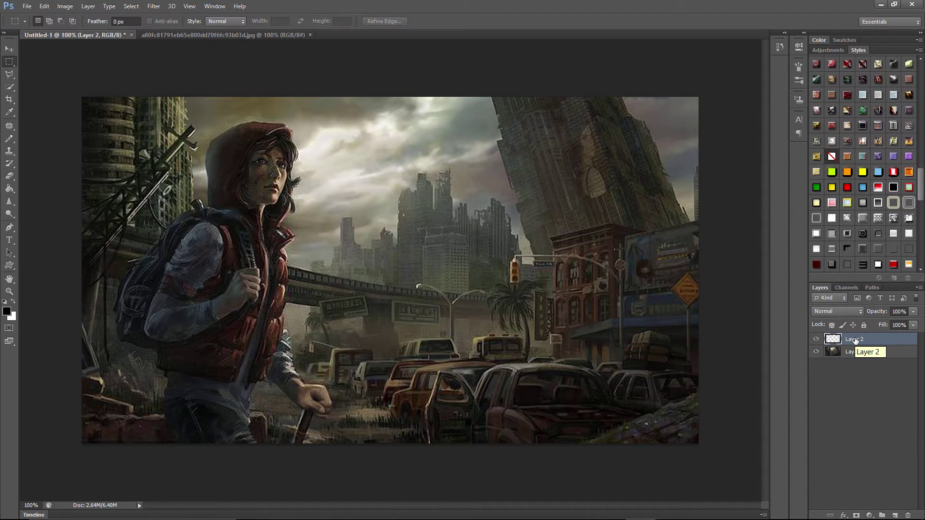
- Duplicate Layer 2 as Layer 2 copy and place the copy directly beneath Layer 2
{"action": "right_click", "coordinate": [862, 339]}
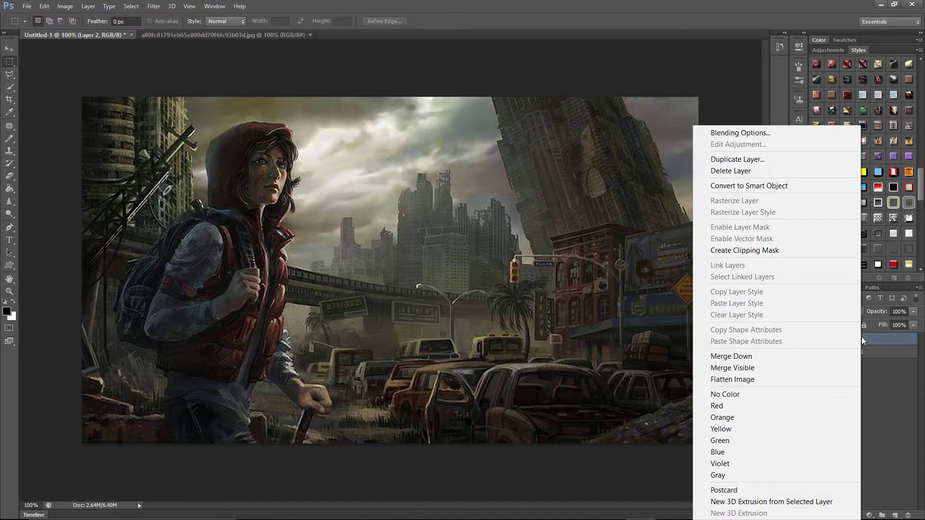
{"action": "left_click", "coordinate": [777, 160]}
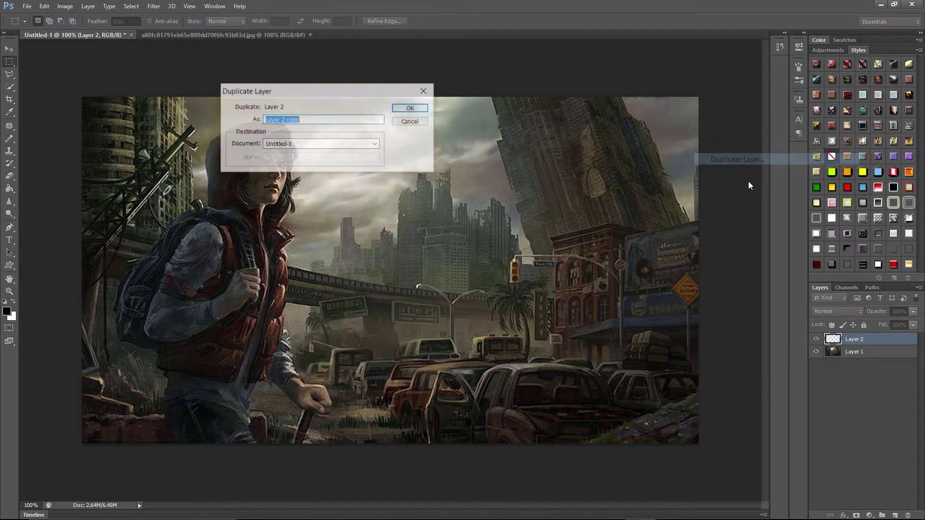
{"action": "left_click", "coordinate": [401, 107]}
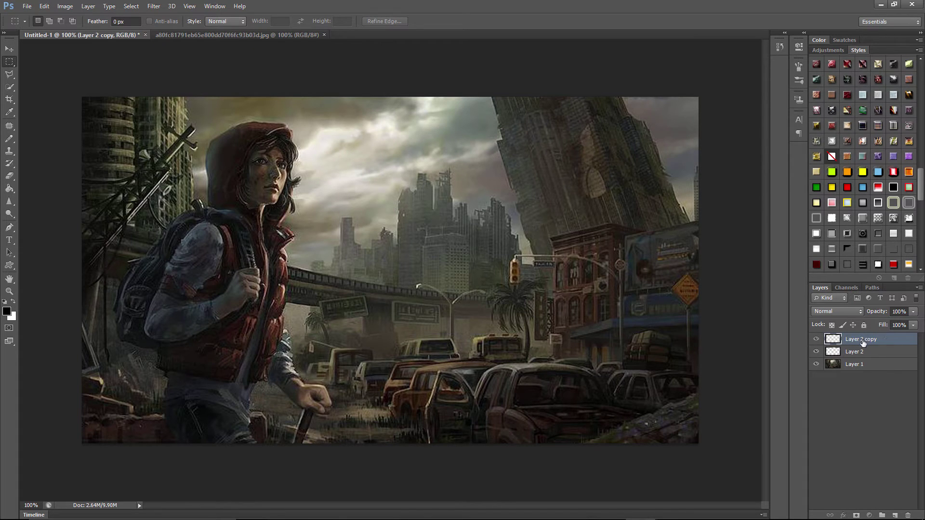
{"action": "left_click_drag", "start_coordinate": [863, 342], "coordinate": [859, 361]}
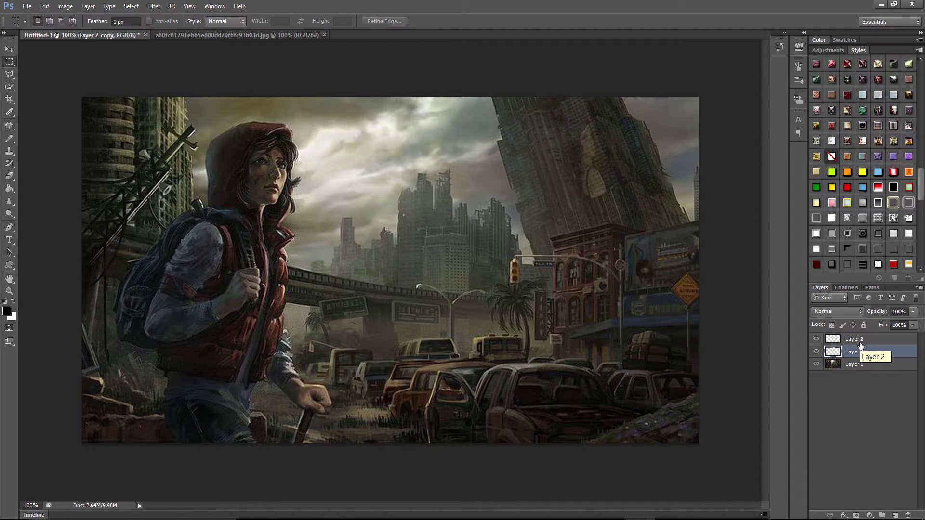
- Try the yellow preset style on the Layer 2 frame, remove it, and apply the lime green Style 01
{"action": "left_click", "coordinate": [860, 342]}
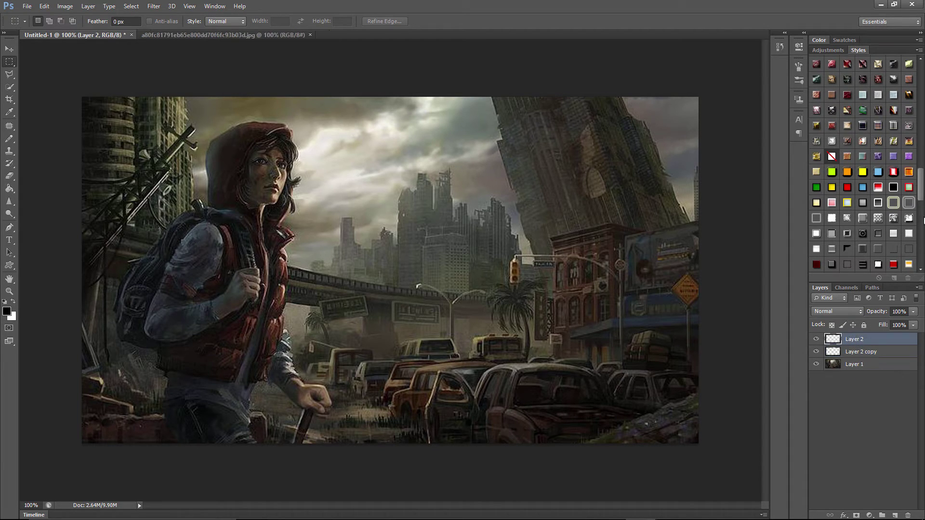
{"action": "mouse_move", "coordinate": [921, 180]}
{"action": "left_mouse_down"}
{"action": "mouse_move", "coordinate": [920, 132]}
{"action": "mouse_move", "coordinate": [921, 189]}
{"action": "left_mouse_up"}
{"action": "left_click", "coordinate": [862, 137]}
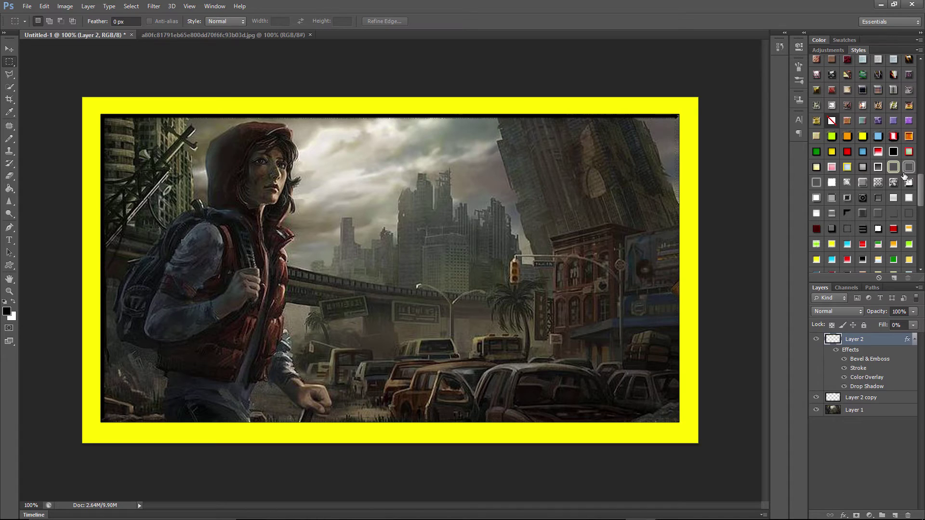
{"action": "left_click", "coordinate": [904, 174]}
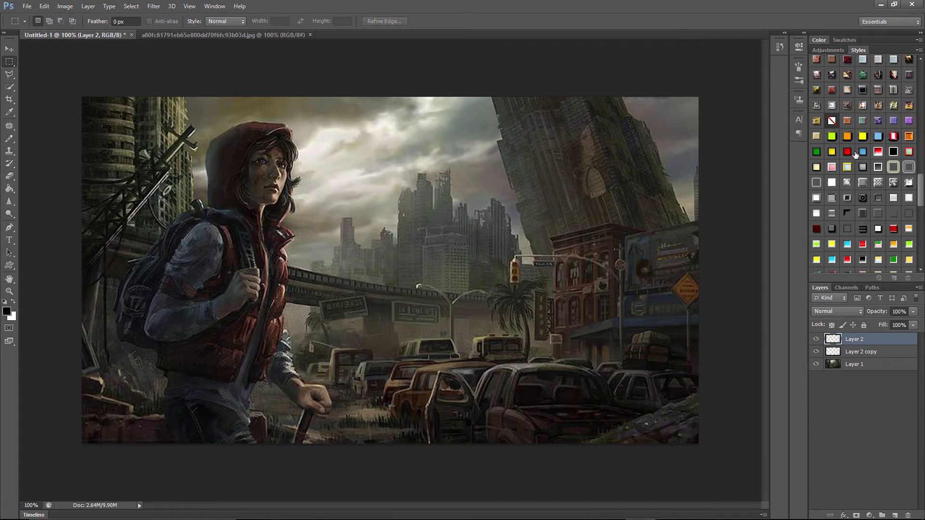
{"action": "left_click", "coordinate": [832, 136]}
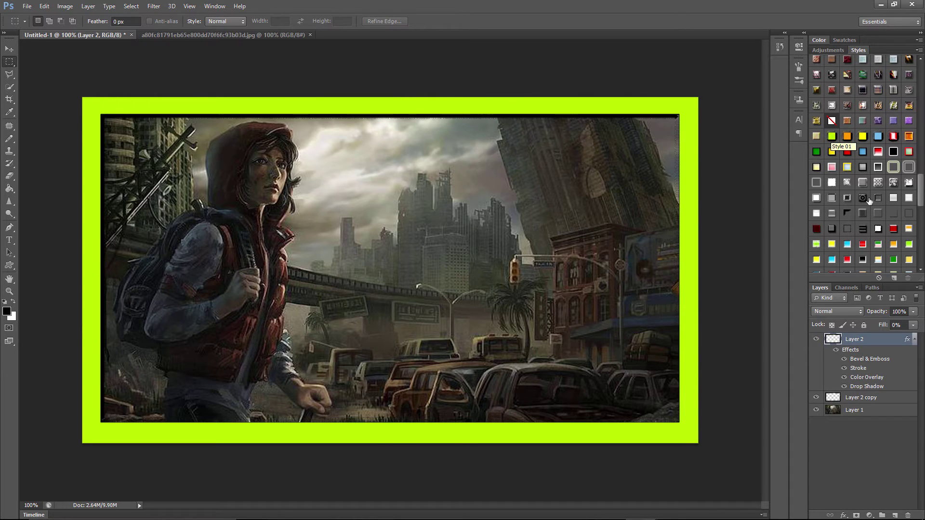
- Give the Layer 2 frame the white-to-yellow gradient preset style, collapse its effects list, and make Layer 2 copy the active layer
{"action": "left_click", "coordinate": [910, 152]}
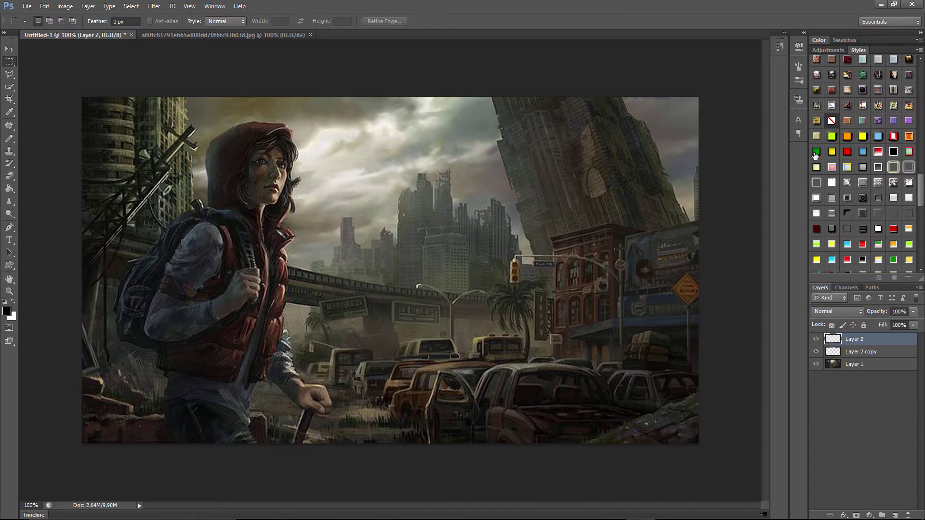
{"action": "left_click", "coordinate": [816, 153]}
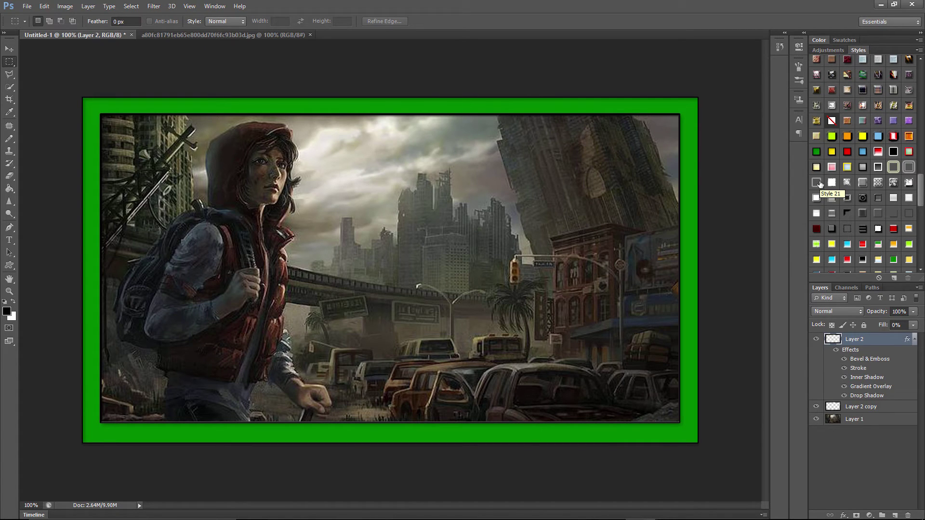
{"action": "left_click", "coordinate": [817, 167]}
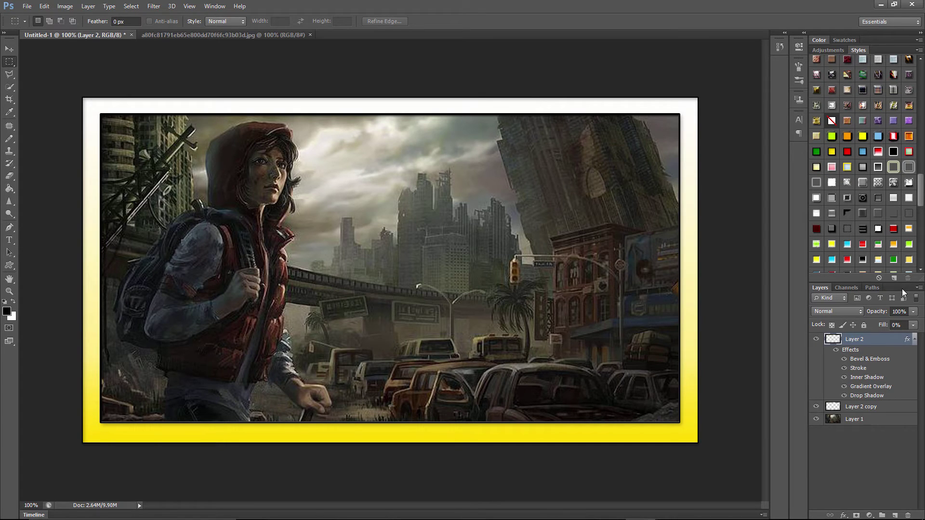
{"action": "left_click", "coordinate": [915, 339]}
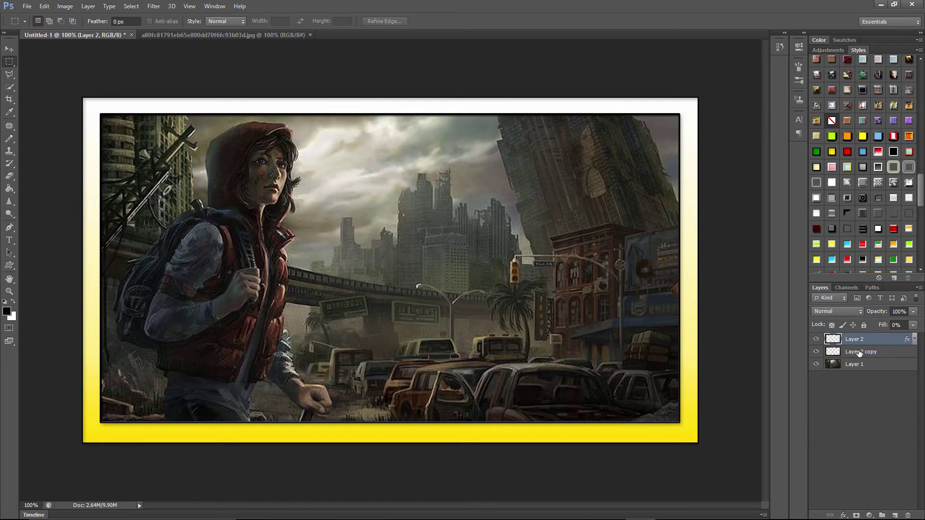
{"action": "left_click", "coordinate": [861, 353]}
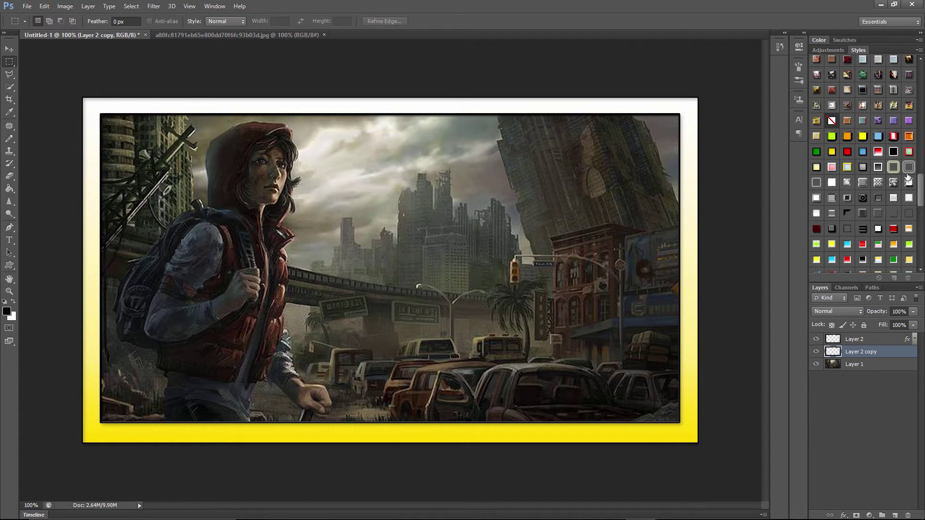
- Try the pale outer glow preset and the orange outlined glow preset on Layer 2 copy, undoing each one
{"action": "left_click", "coordinate": [893, 167]}
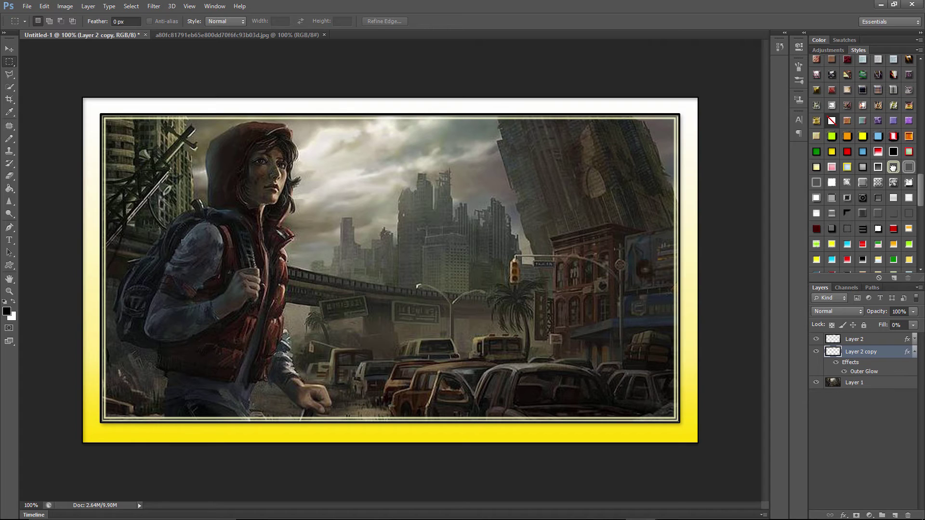
{"action": "key", "text": "ctrl+z"}
{"action": "scroll", "coordinate": [900, 181], "scroll_direction": "down", "scroll_amount": 5}
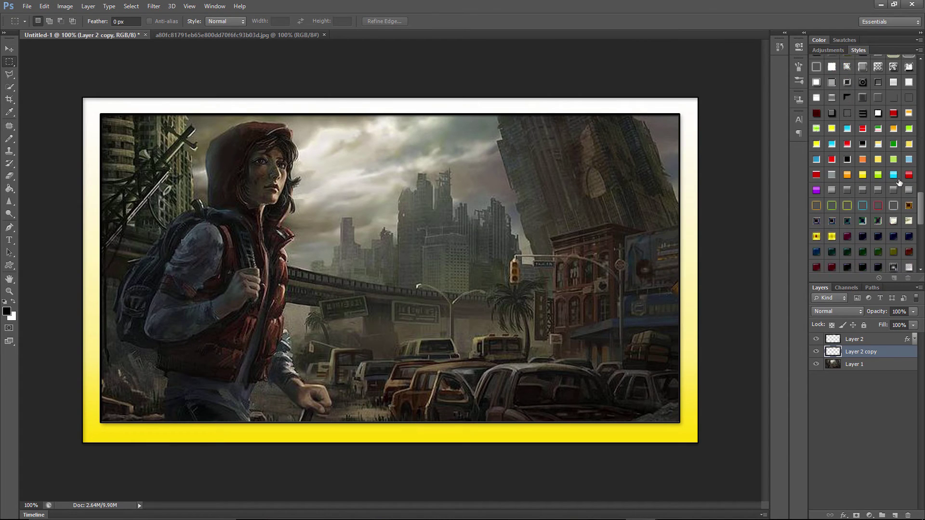
{"action": "scroll", "coordinate": [899, 182], "scroll_direction": "down", "scroll_amount": 3}
{"action": "left_click", "coordinate": [821, 159]}
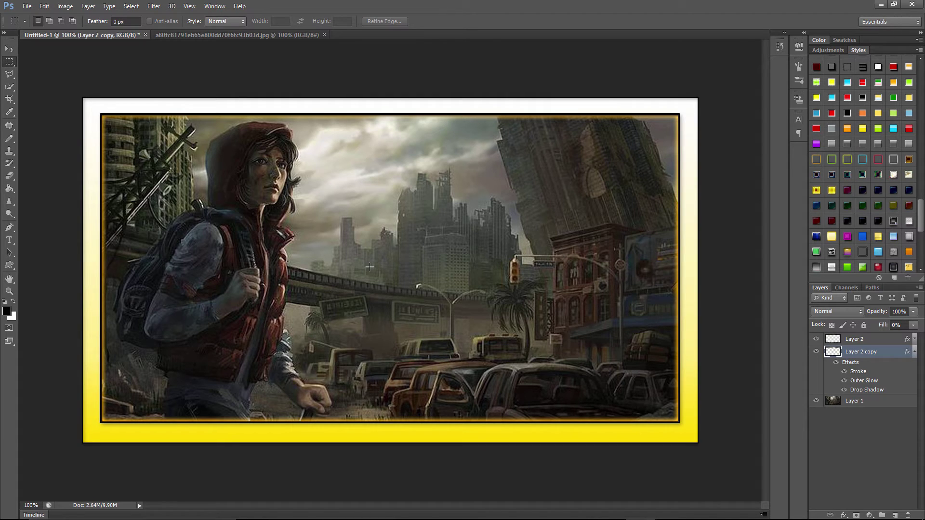
{"action": "key", "text": "z"}
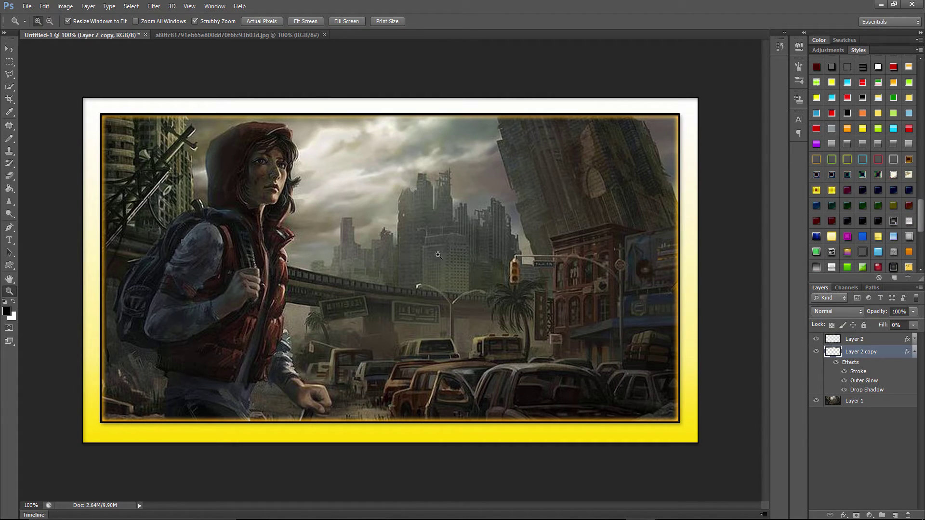
{"action": "left_click_drag", "start_coordinate": [438, 248], "coordinate": [320, 337]}
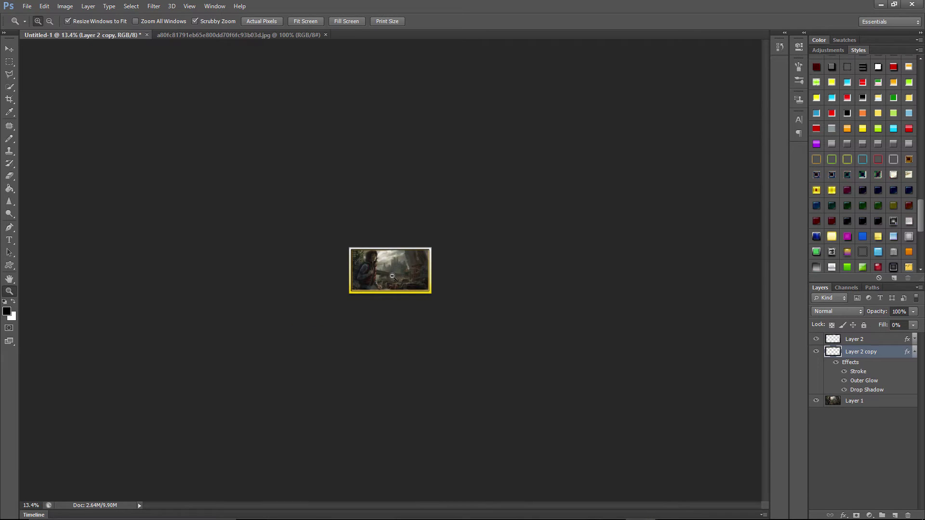
{"action": "left_click_drag", "start_coordinate": [395, 277], "coordinate": [397, 275]}
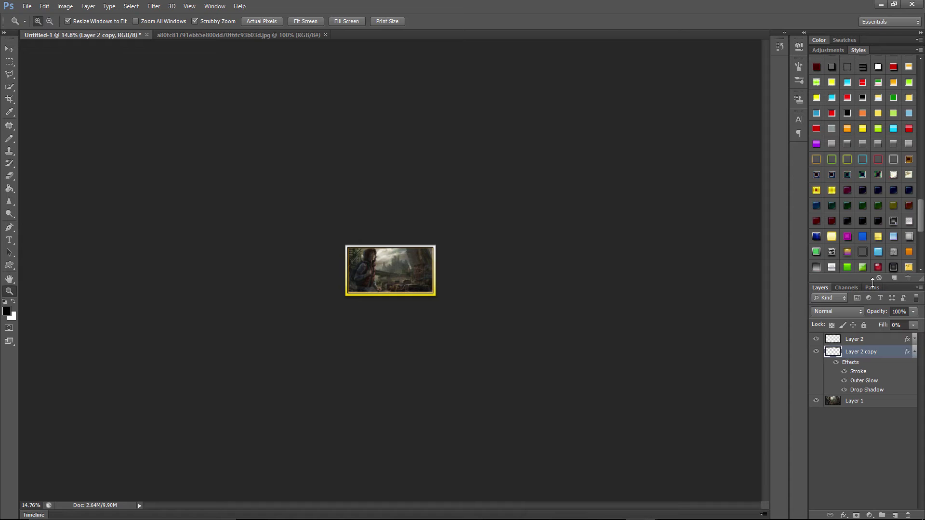
{"action": "key", "text": "ctrl+z"}
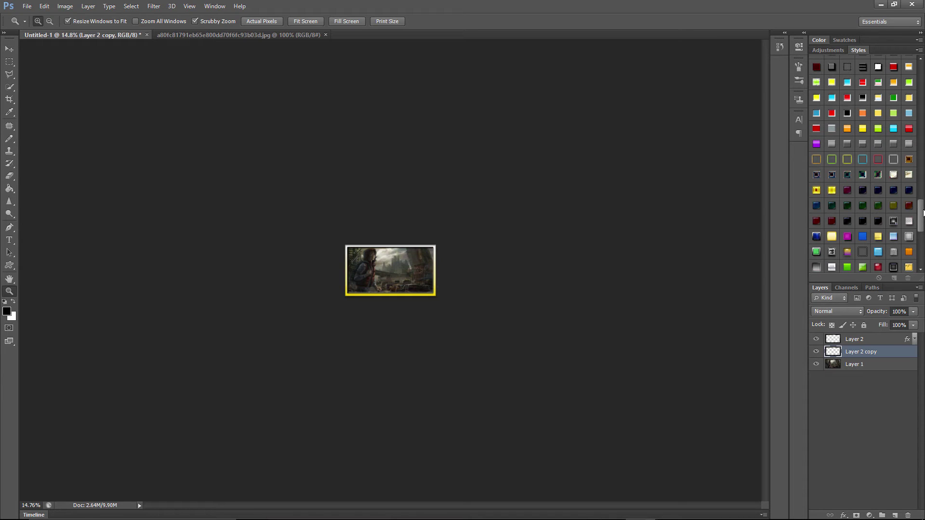
- Try preset styles Style 151 and Style 148 on Layer 2 copy, undoing each one
{"action": "scroll", "coordinate": [873, 165], "scroll_direction": "down", "scroll_amount": 5}
{"action": "left_click", "coordinate": [876, 154]}
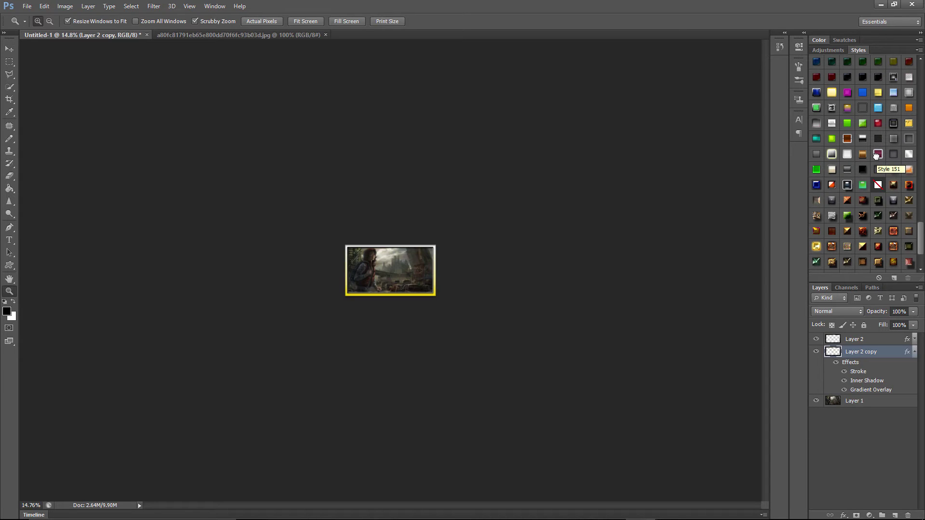
{"action": "key", "text": "ctrl+z"}
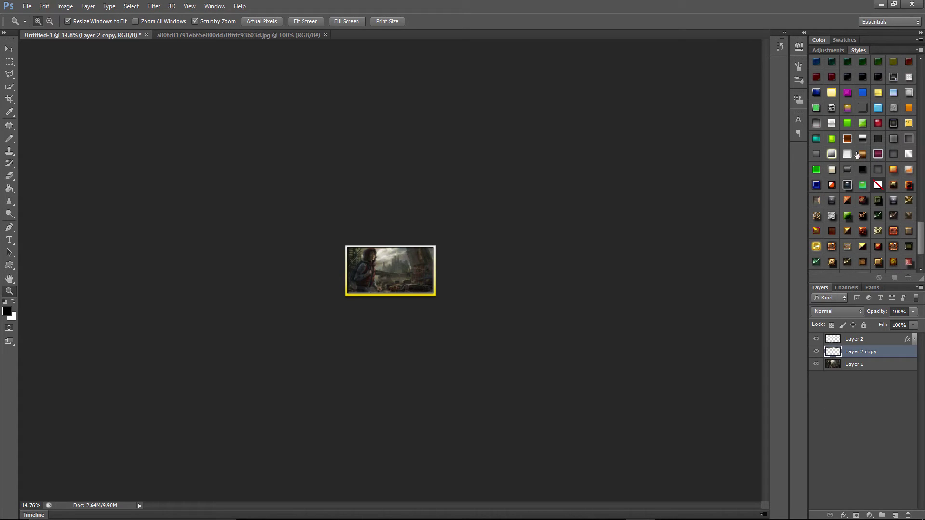
{"action": "left_click", "coordinate": [830, 153]}
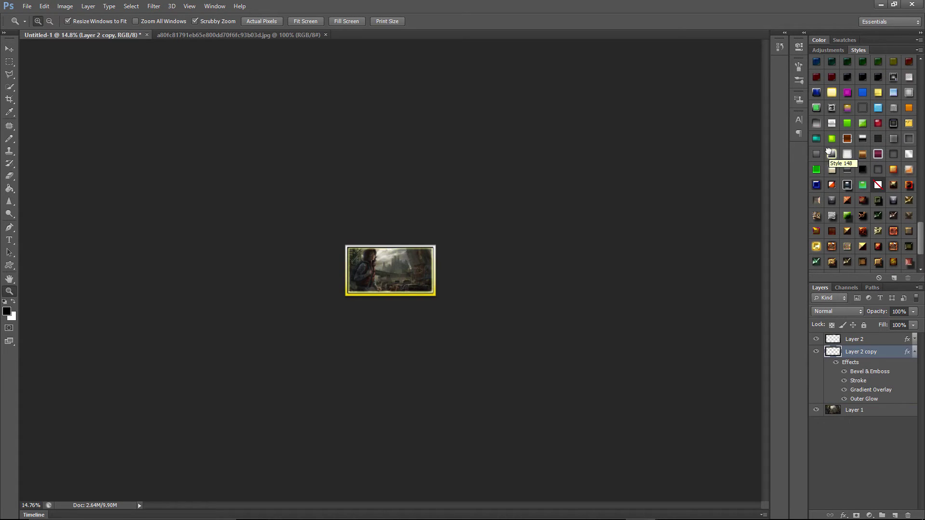
{"action": "key", "text": "ctrl+z"}
- Try the pink, orange-red, blue and golden outline glow presets on Layer 2 copy, undoing each one
{"action": "scroll", "coordinate": [882, 207], "scroll_direction": "down", "scroll_amount": 2}
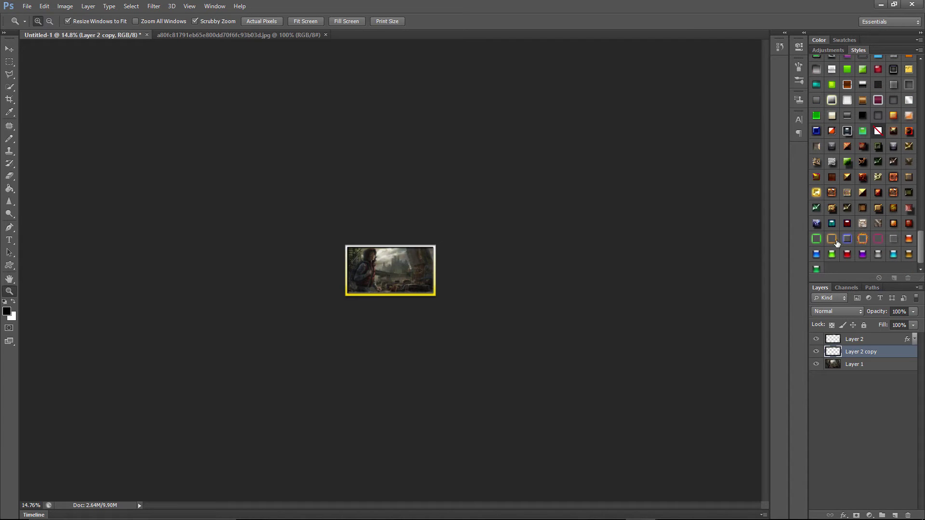
{"action": "left_click", "coordinate": [876, 239]}
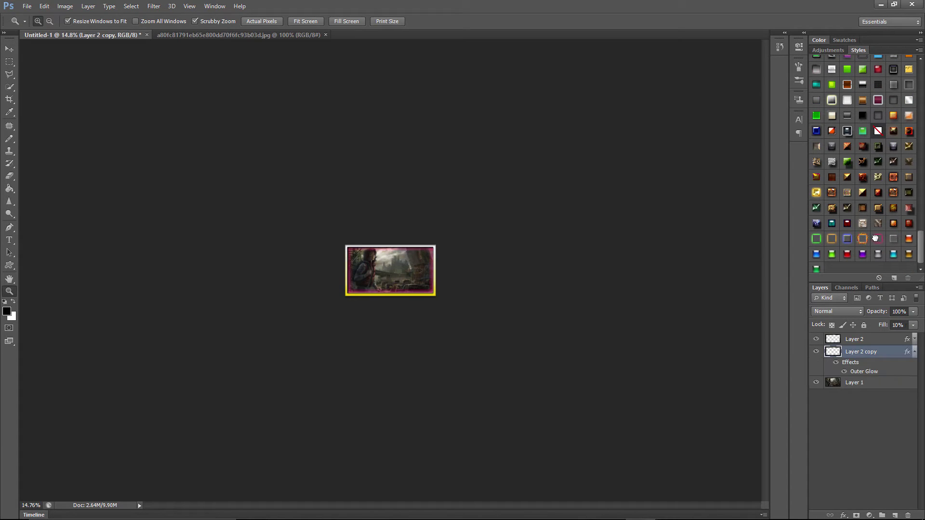
{"action": "key", "text": "ctrl+z"}
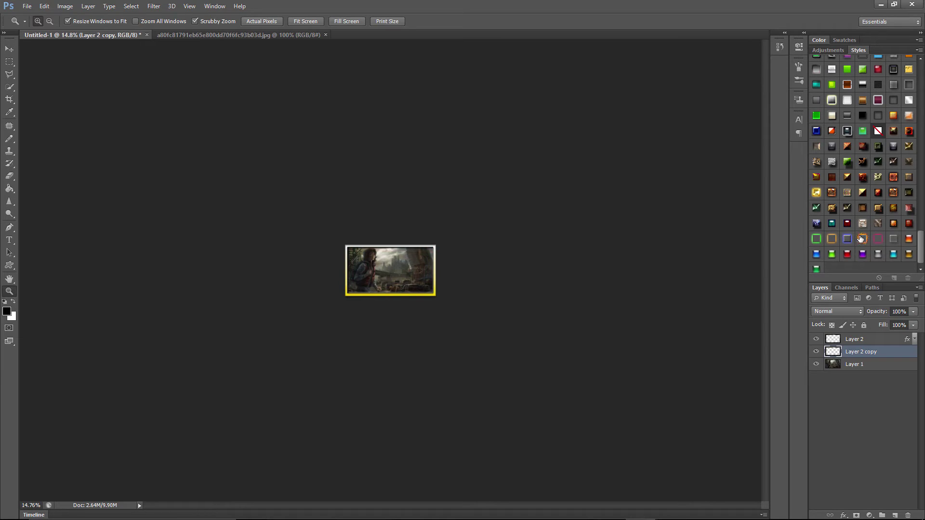
{"action": "left_click", "coordinate": [861, 238]}
{"action": "key", "text": "ctrl+z"}
{"action": "left_click", "coordinate": [852, 239]}
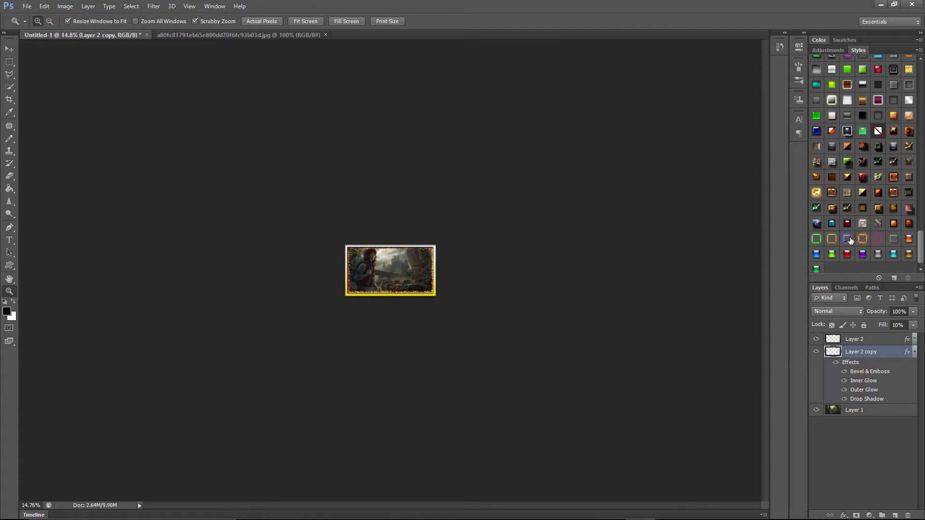
{"action": "key", "text": "ctrl+z"}
{"action": "left_click", "coordinate": [849, 239]}
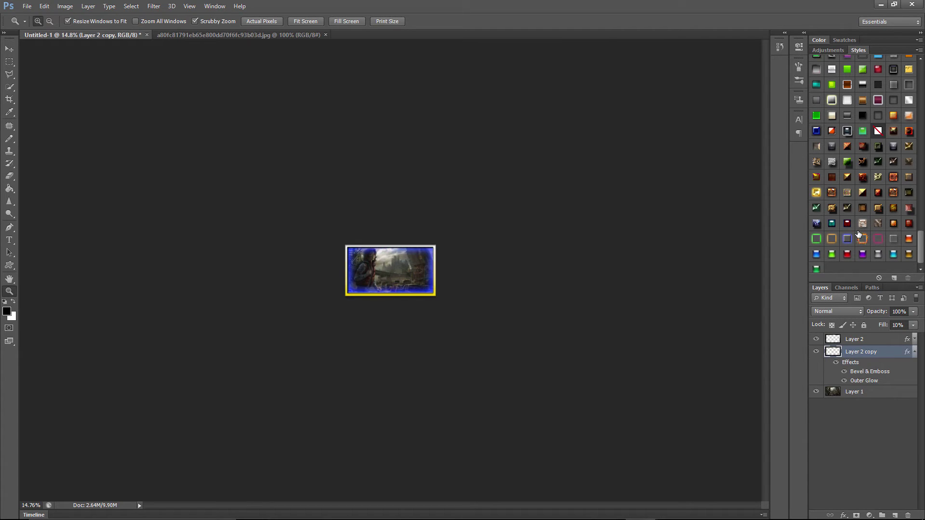
{"action": "key", "text": "ctrl+z"}
{"action": "left_click", "coordinate": [831, 238]}
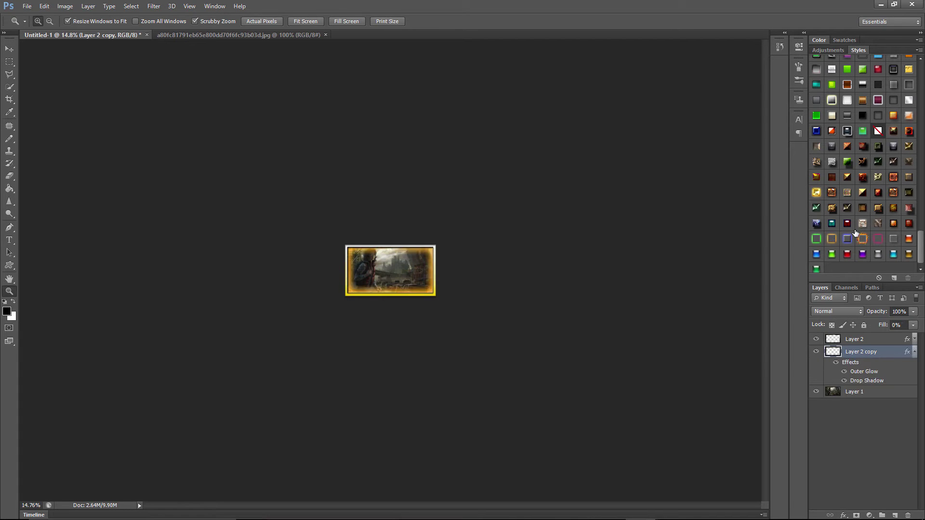
{"action": "key", "text": "ctrl+z"}
- Apply the bright green outline glow preset to Layer 2 copy and check it at near full size
{"action": "left_click", "coordinate": [816, 239]}
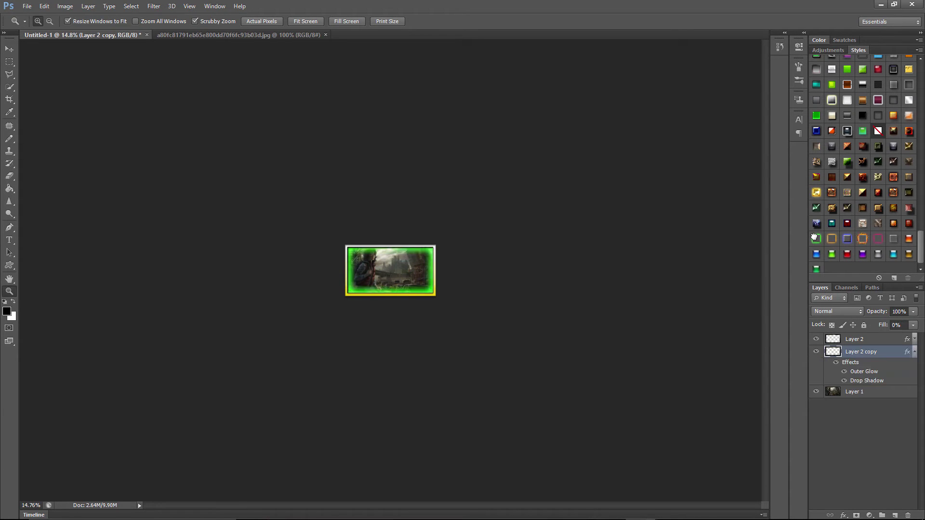
{"action": "left_click_drag", "start_coordinate": [378, 270], "coordinate": [451, 260]}
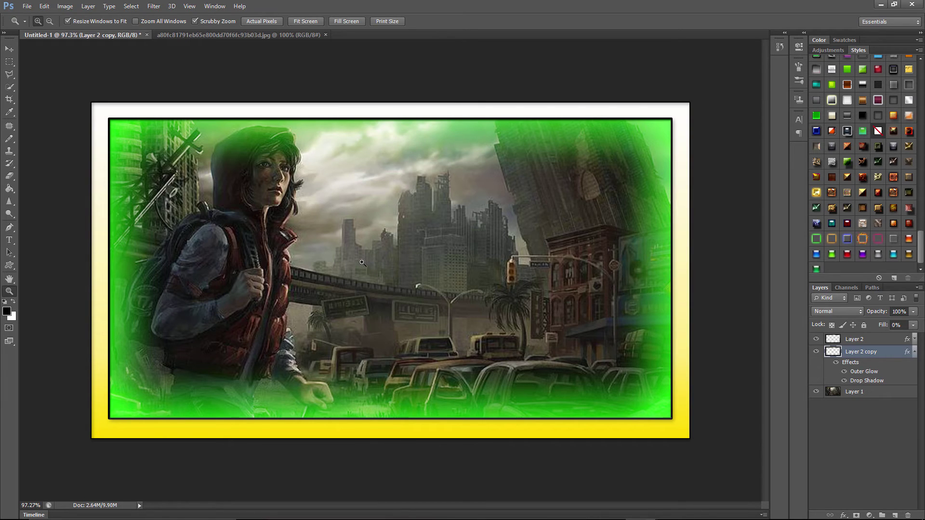
- Add the title text "7 DAYS TO DIE" in capitals over the upper part of the picture
{"action": "key", "text": "t"}
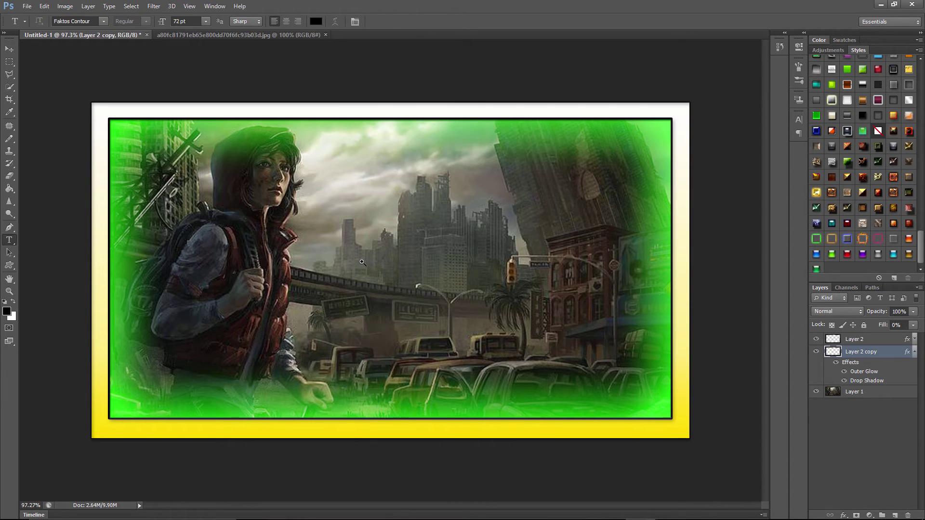
{"action": "left_click", "coordinate": [183, 187]}
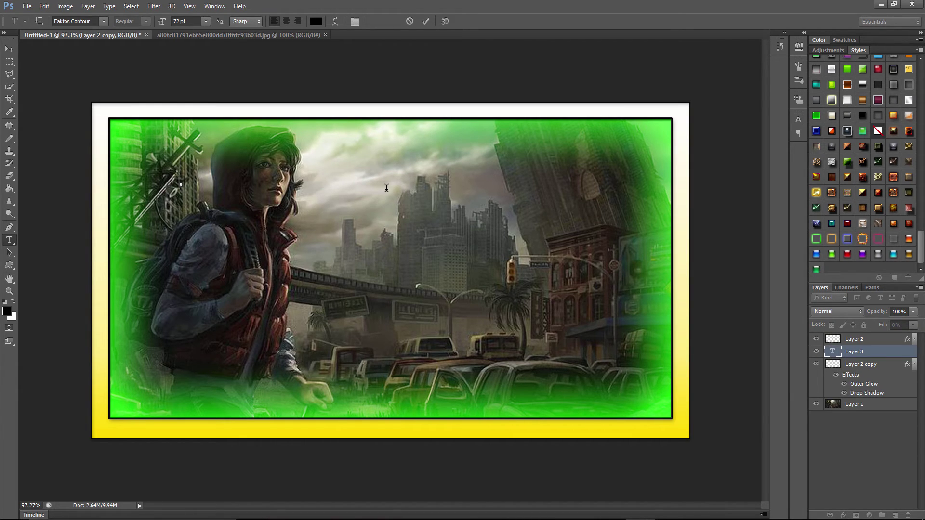
{"action": "type", "text": "7 Days to"}
{"action": "key", "text": "BackSpace"}
{"action": "key", "text": "BackSpace"}
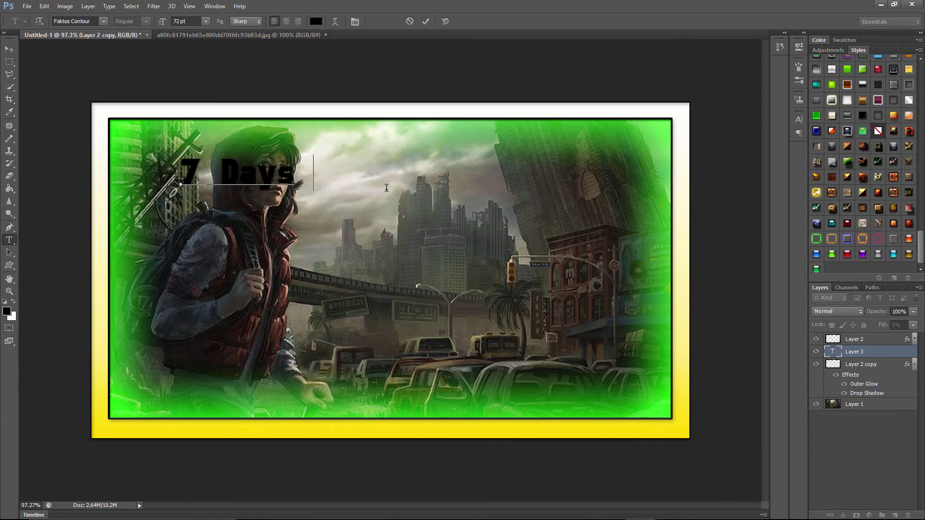
{"action": "key", "text": "BackSpace"}
{"action": "key", "text": "BackSpace"}
{"action": "key", "text": "BackSpace"}
{"action": "key", "text": "BackSpace"}
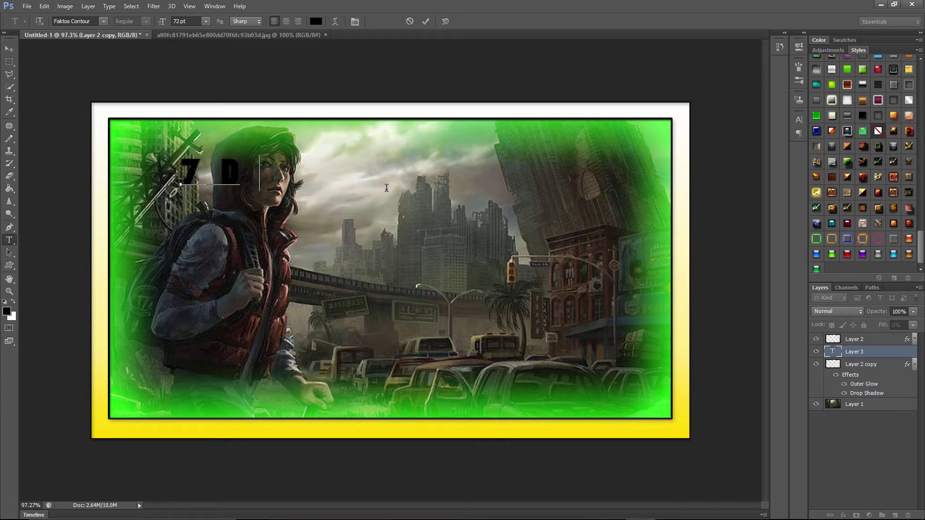
{"action": "type", "text": "AYS TO"}
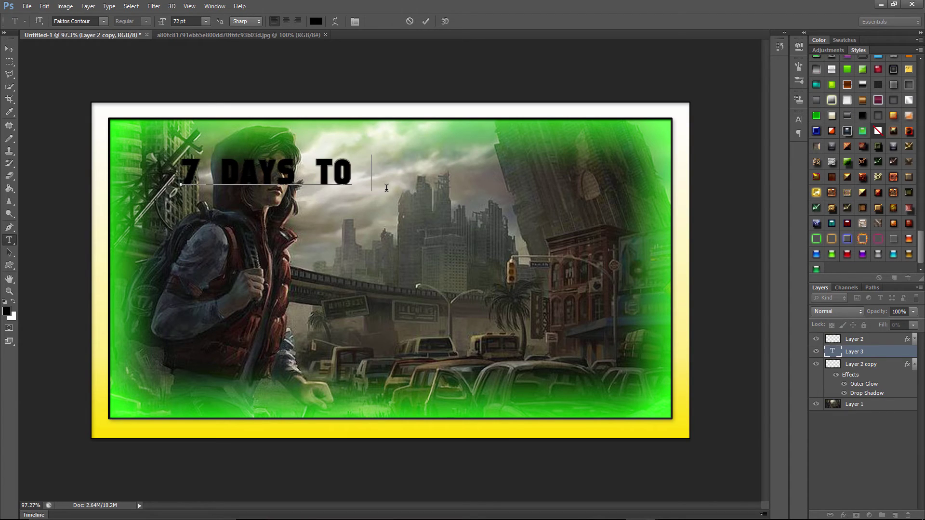
{"action": "type", "text": " DIE"}
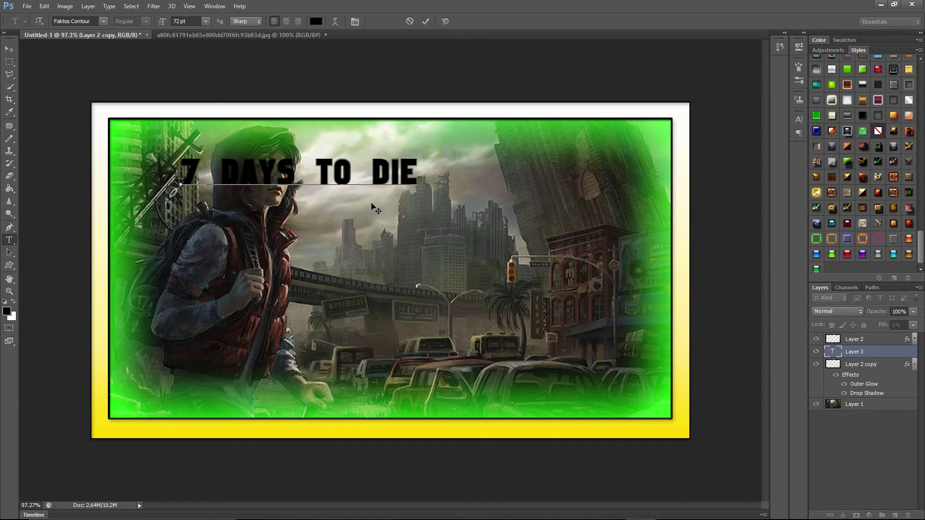
- Move the title up to just below the frame's upper edge and stretch it wider, to a text size of 74.87 pt
{"action": "left_click_drag", "start_coordinate": [370, 209], "coordinate": [355, 179]}
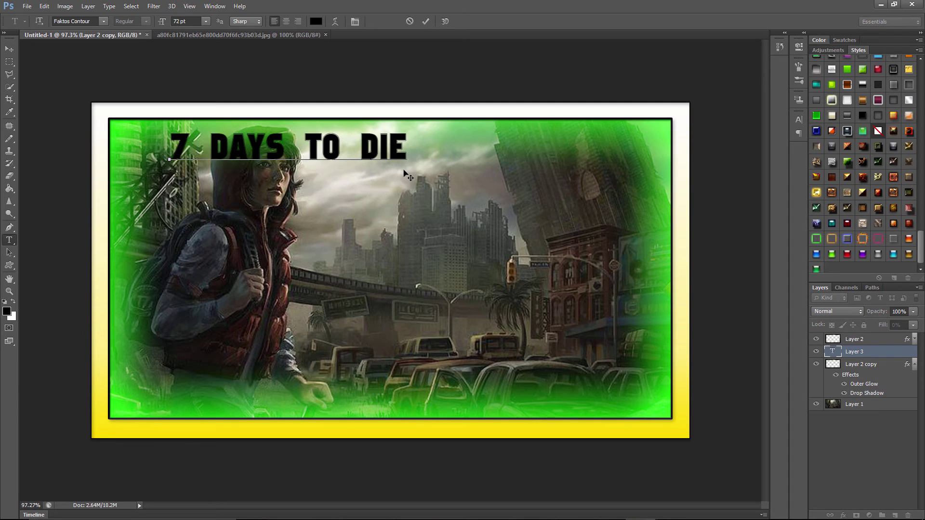
{"action": "key", "text": "ctrl"}
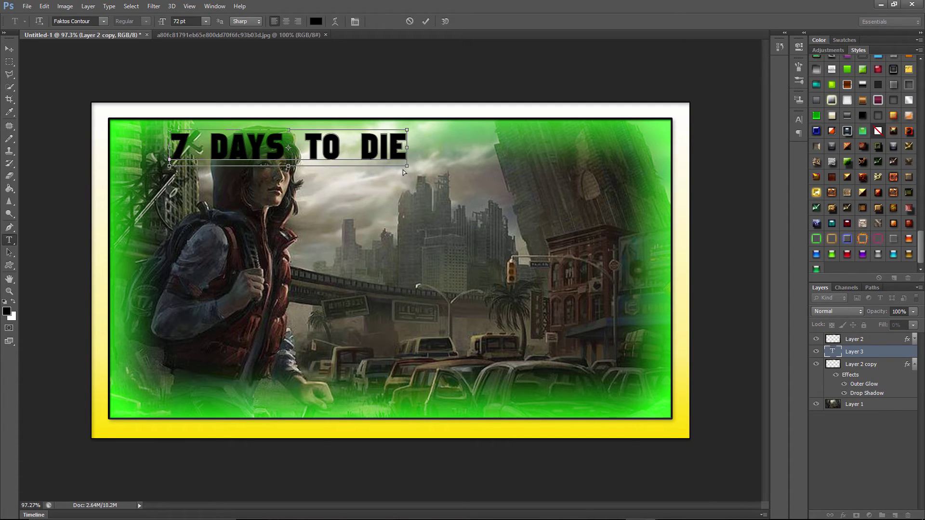
{"action": "left_click_drag", "start_coordinate": [406, 166], "coordinate": [446, 169]}
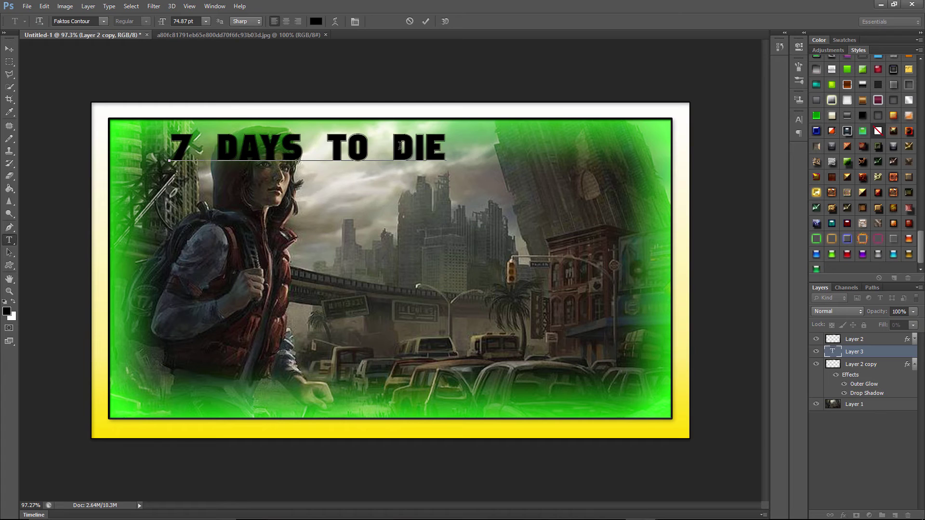
{"action": "key", "text": "ctrl"}
- Change the font of the whole "7 DAYS TO DIE" title to Felix Titling
{"action": "key", "text": "ctrl+a"}
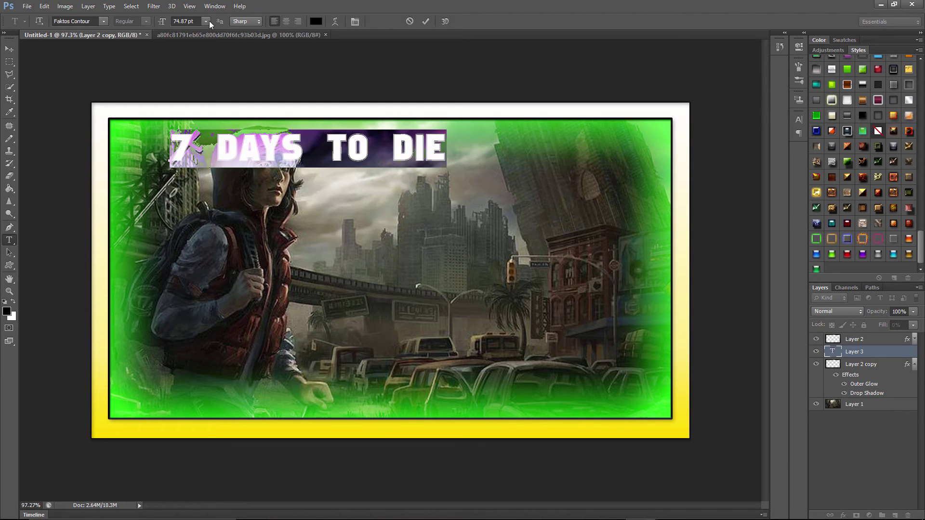
{"action": "left_click", "coordinate": [197, 21]}
{"action": "left_click", "coordinate": [103, 21]}
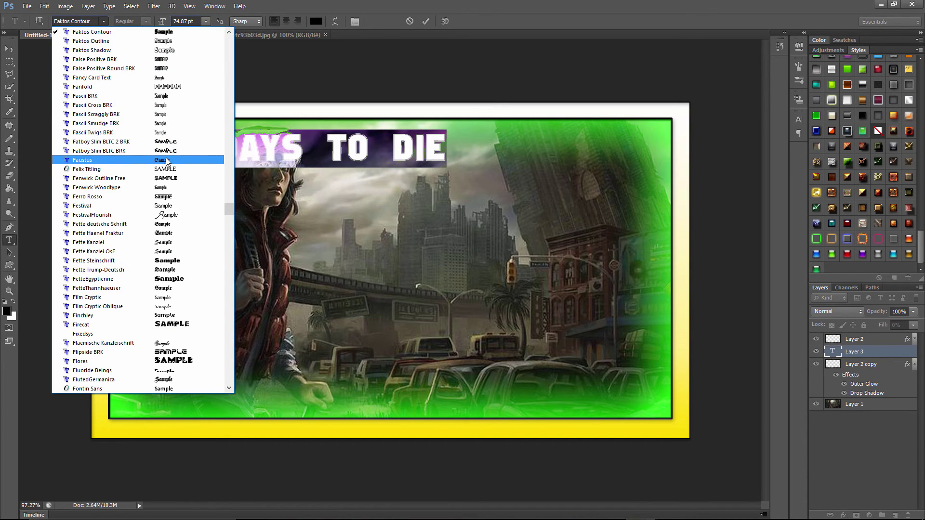
{"action": "left_click", "coordinate": [165, 168]}
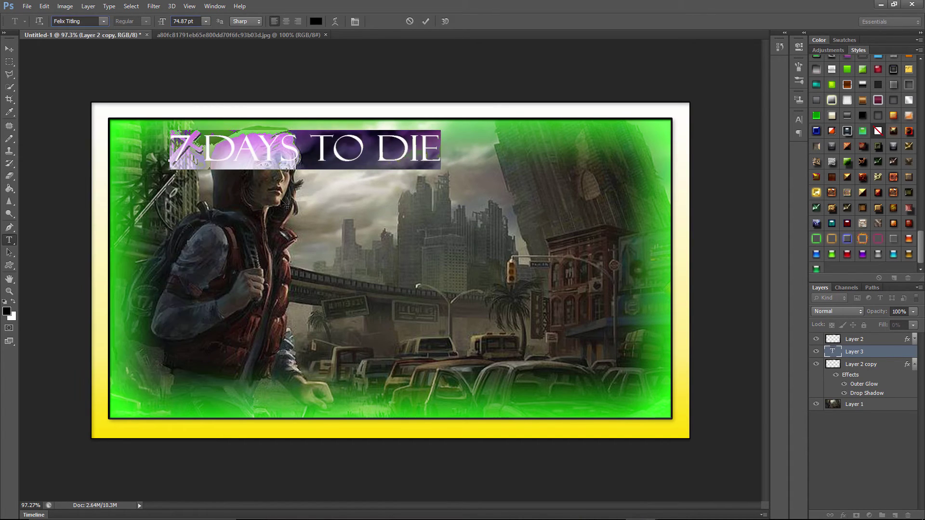
- Try the Flipside BRK and Freak Turbulence BRK fonts on the selected "7 DAYS TO DIE" title
{"action": "left_click", "coordinate": [103, 21]}
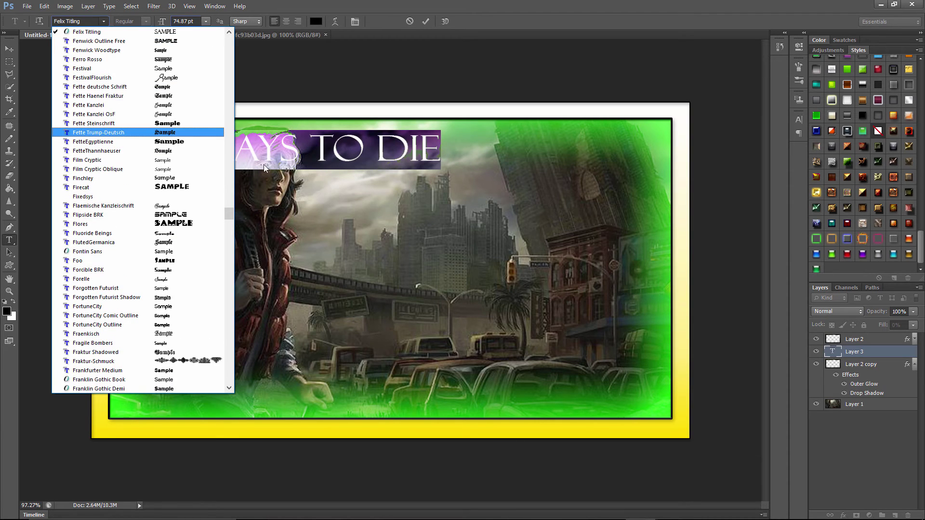
{"action": "left_click", "coordinate": [176, 215]}
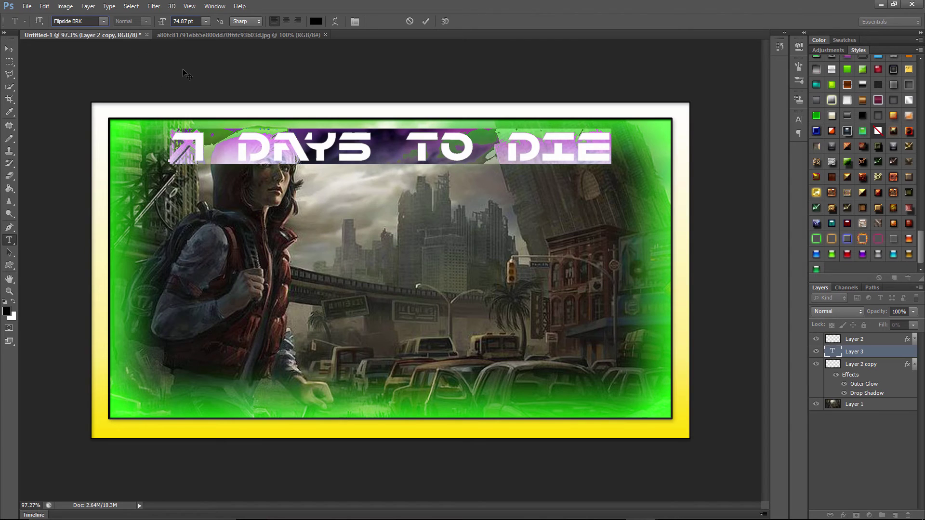
{"action": "left_click", "coordinate": [104, 21]}
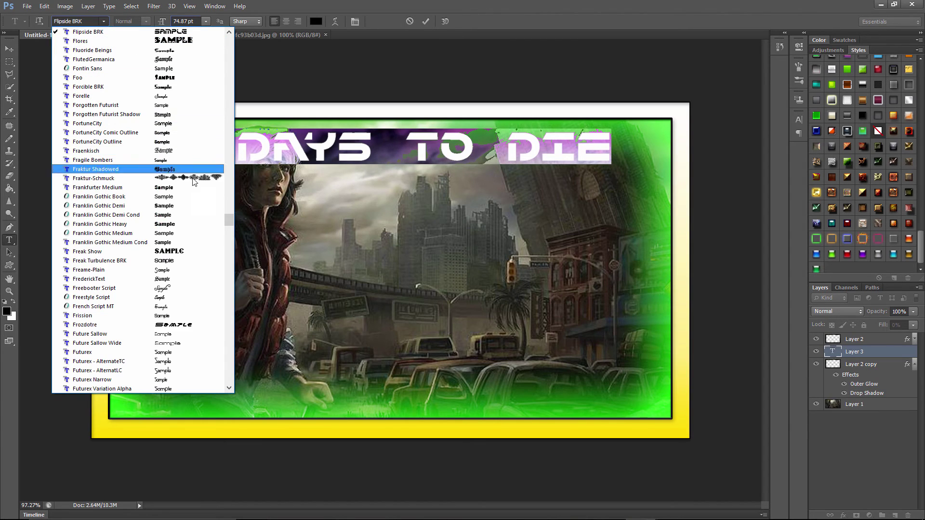
{"action": "left_click", "coordinate": [172, 261]}
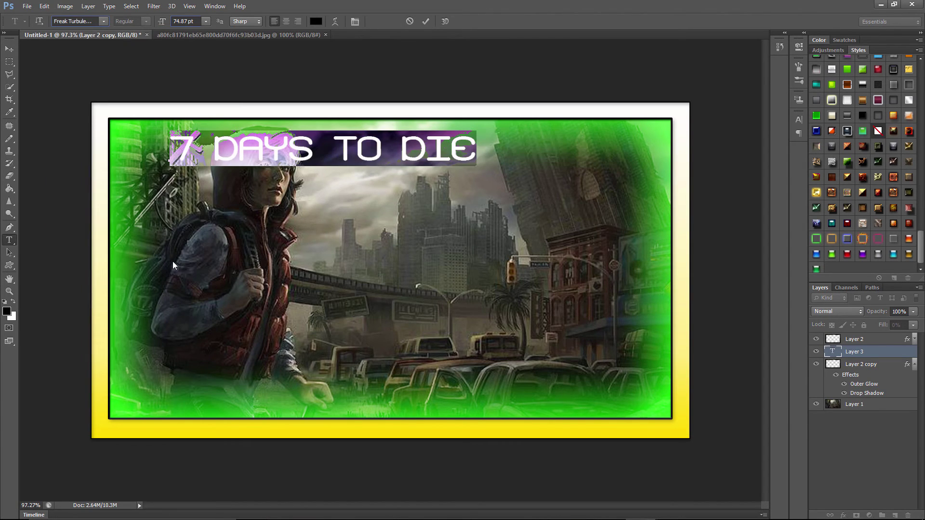
- Set the title's text size to 120 pt and shift it back inside the frame's upper edge
{"action": "left_click", "coordinate": [183, 21]}
{"action": "type", "text": "1209"}
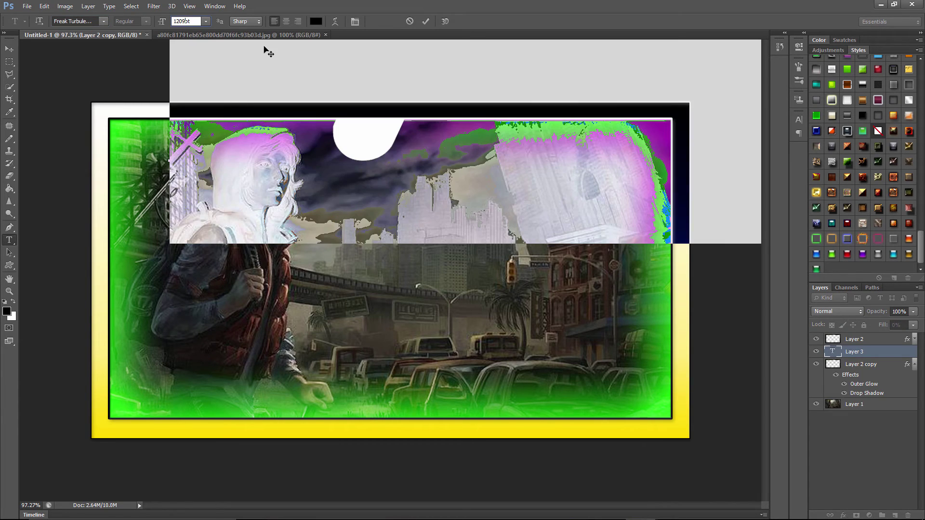
{"action": "key", "text": "BackSpace"}
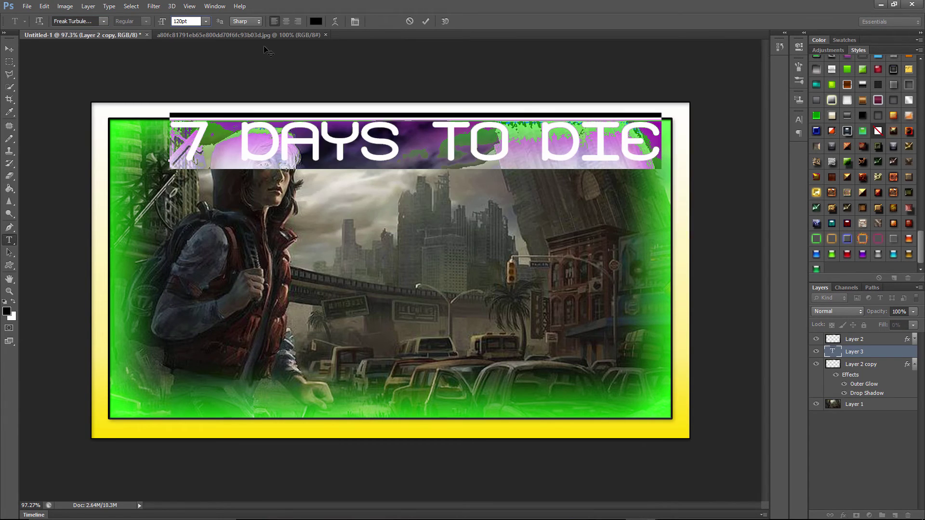
{"action": "left_click_drag", "start_coordinate": [352, 202], "coordinate": [311, 213]}
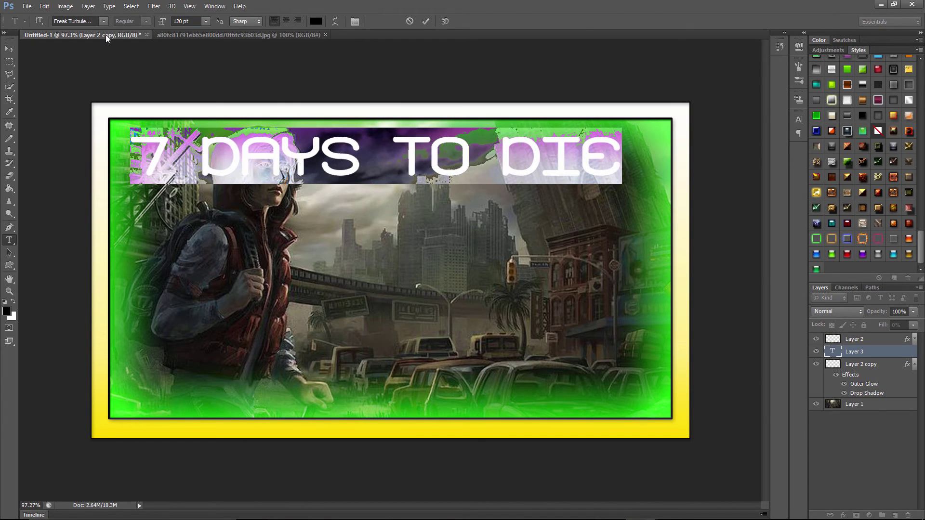
- Change the title's font to Gaposis Solid BRK
{"action": "left_click", "coordinate": [104, 21]}
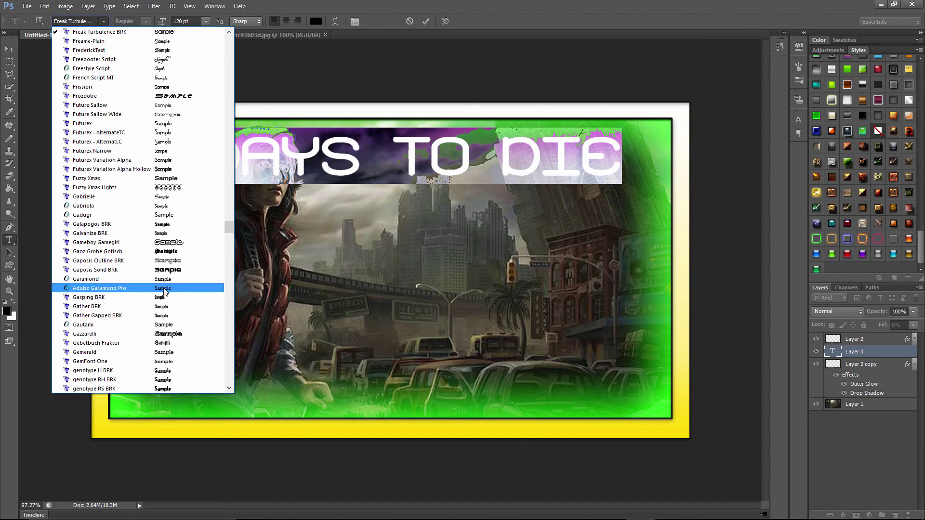
{"action": "left_click", "coordinate": [166, 270]}
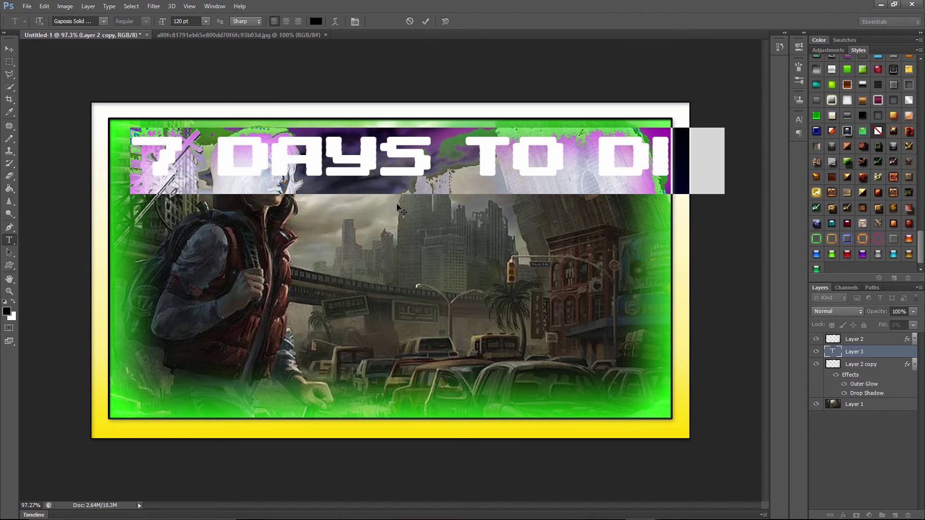
{"action": "left_click", "coordinate": [104, 22]}
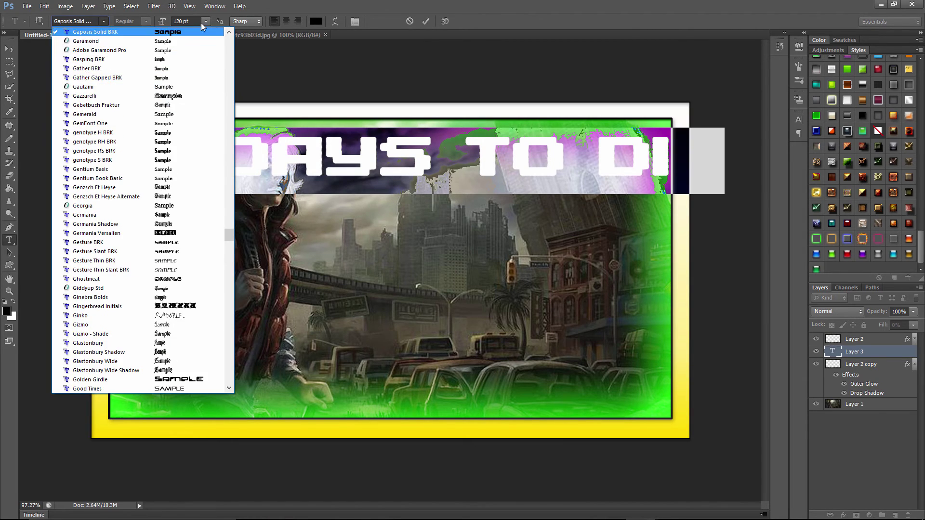
- Reduce the title's text size to 110 pt and move it so the whole line fits within the frame
{"action": "left_click", "coordinate": [181, 21]}
{"action": "type", "text": "110"}
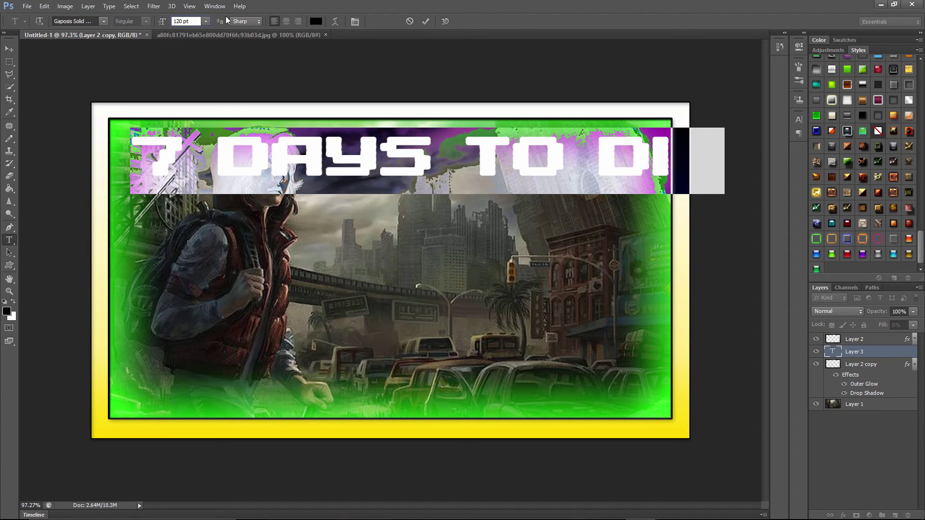
{"action": "key", "text": "Return"}
{"action": "left_click_drag", "start_coordinate": [526, 250], "coordinate": [507, 248]}
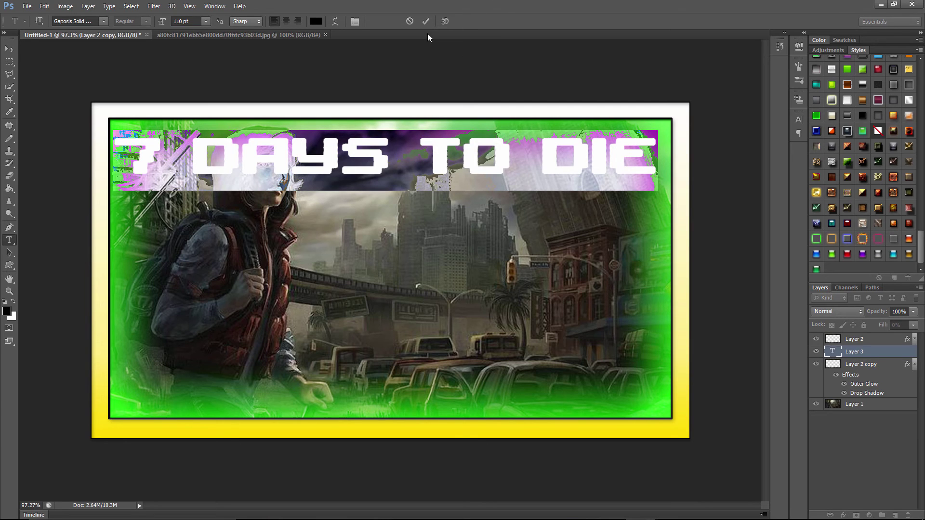
{"action": "left_click", "coordinate": [426, 21]}
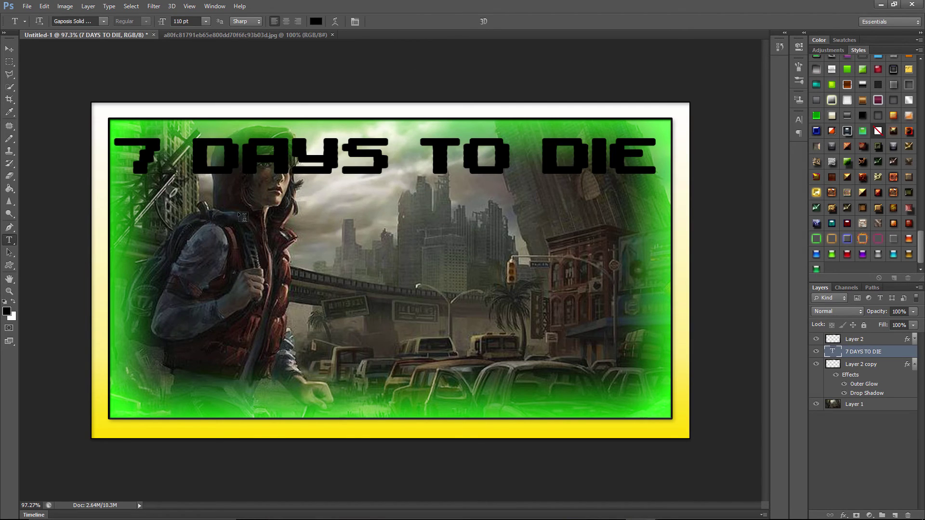
- Add the text "EPISODE 01" on its own layer, centred directly below the title
{"action": "left_click", "coordinate": [220, 215]}
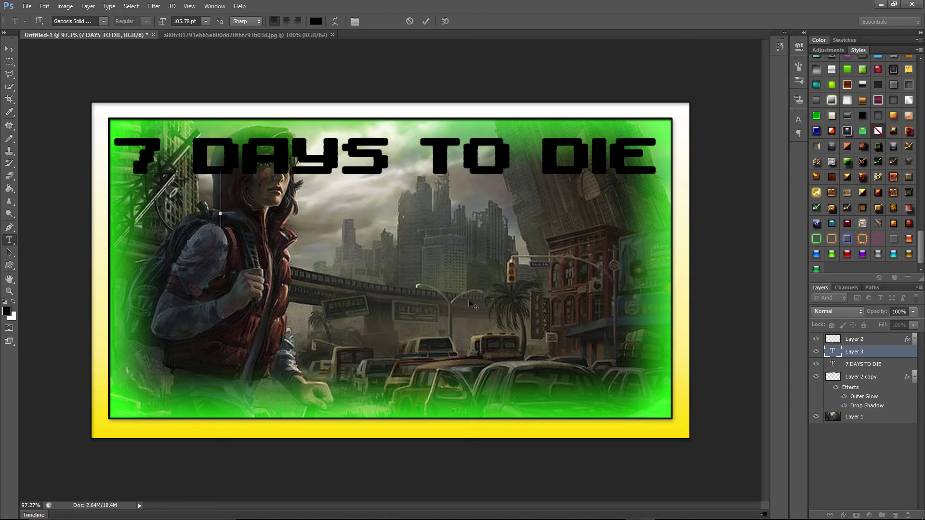
{"action": "type", "text": "e"}
{"action": "key", "text": "BackSpace"}
{"action": "type", "text": "EP"}
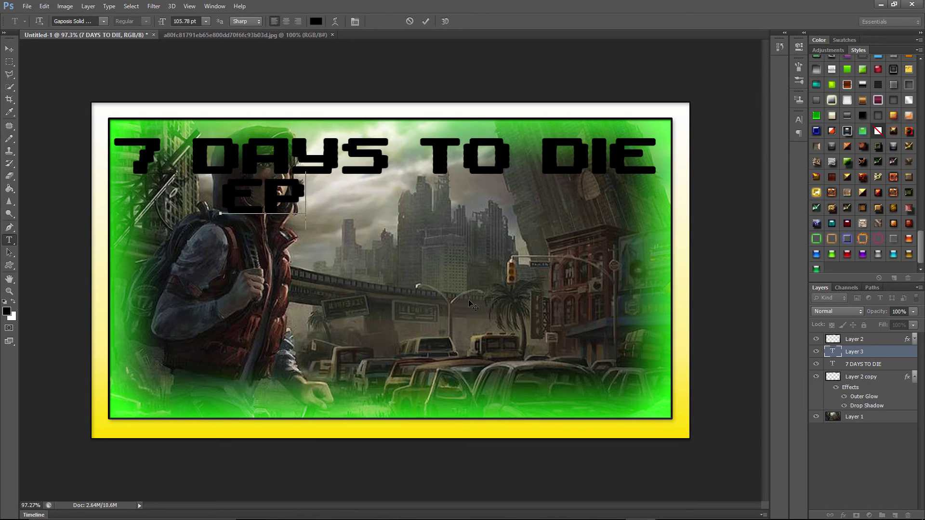
{"action": "type", "text": "ISODE "}
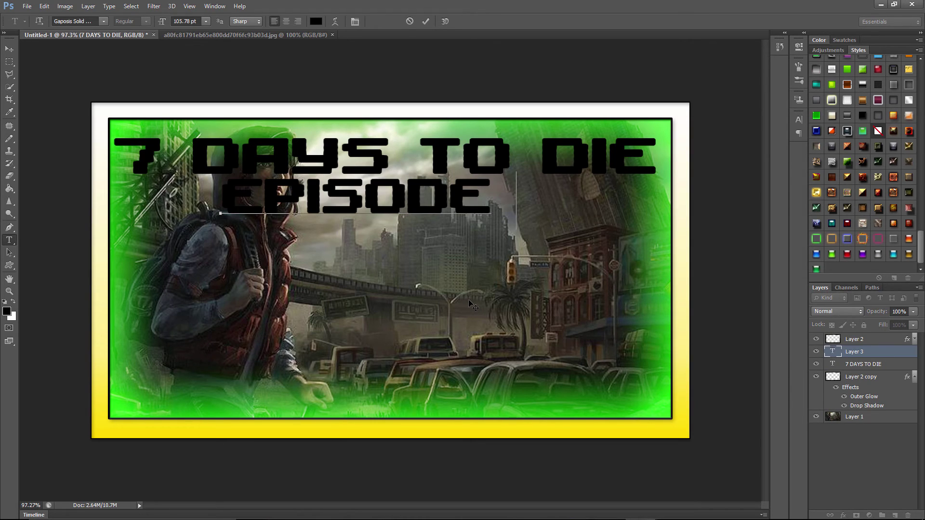
{"action": "type", "text": "01"}
{"action": "left_click_drag", "start_coordinate": [423, 279], "coordinate": [408, 279]}
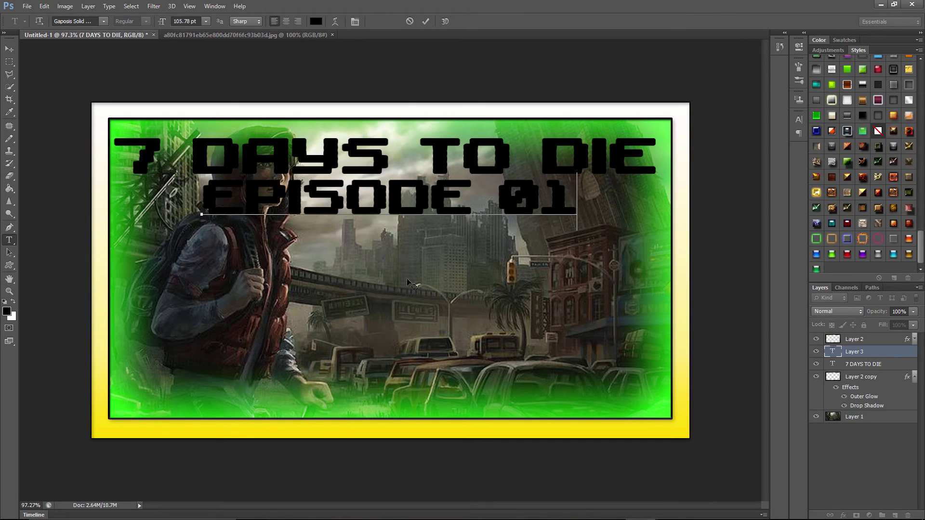
{"action": "left_click", "coordinate": [426, 21]}
- Add the text "LOG SPIKES." on its own layer, placed just above the frame's lower edge
{"action": "left_click", "coordinate": [199, 376]}
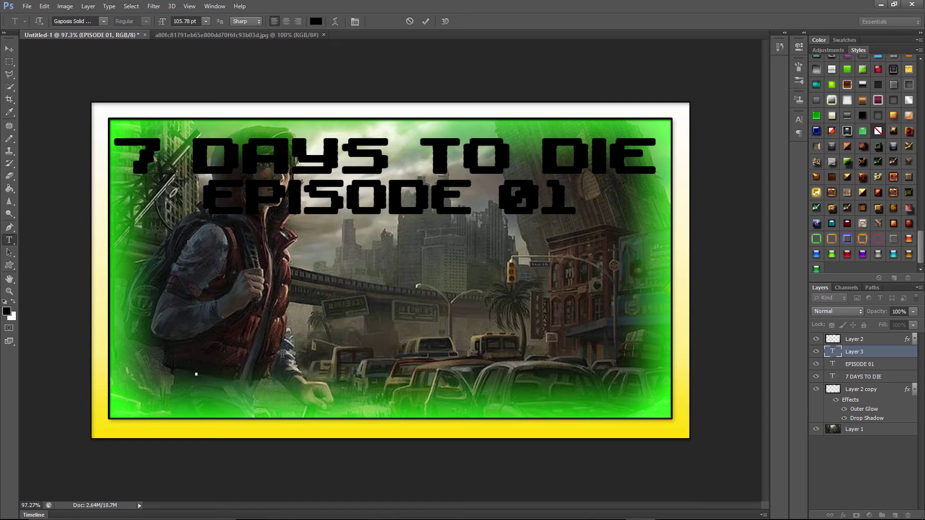
{"action": "type", "text": "LO"}
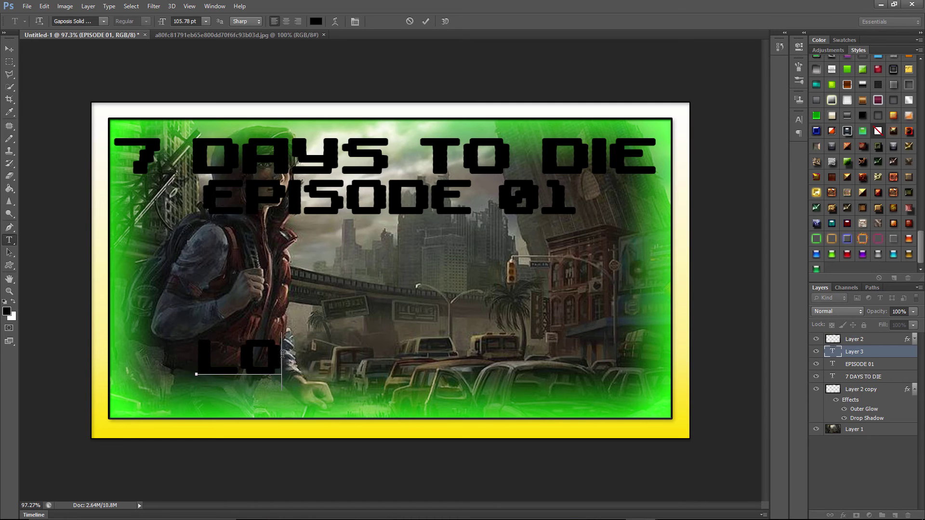
{"action": "type", "text": "G SPIKES"}
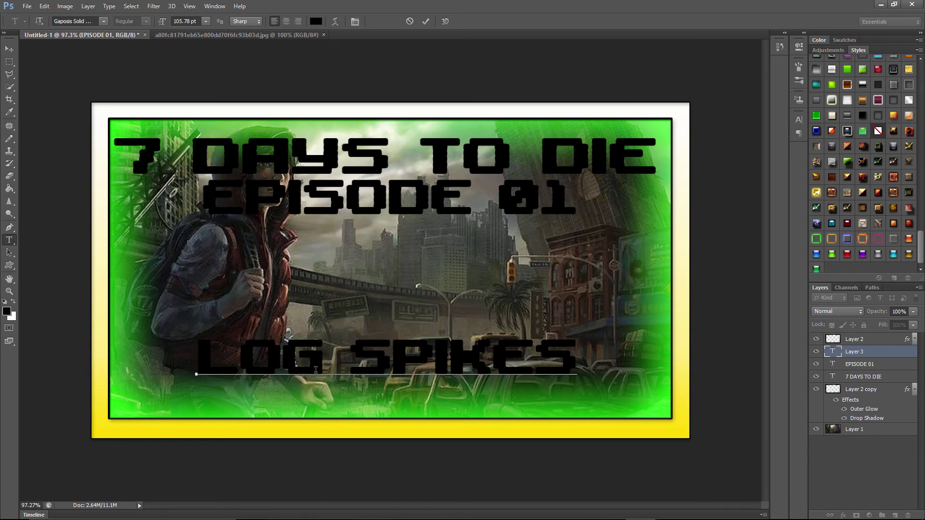
{"action": "left_click_drag", "start_coordinate": [403, 434], "coordinate": [394, 460]}
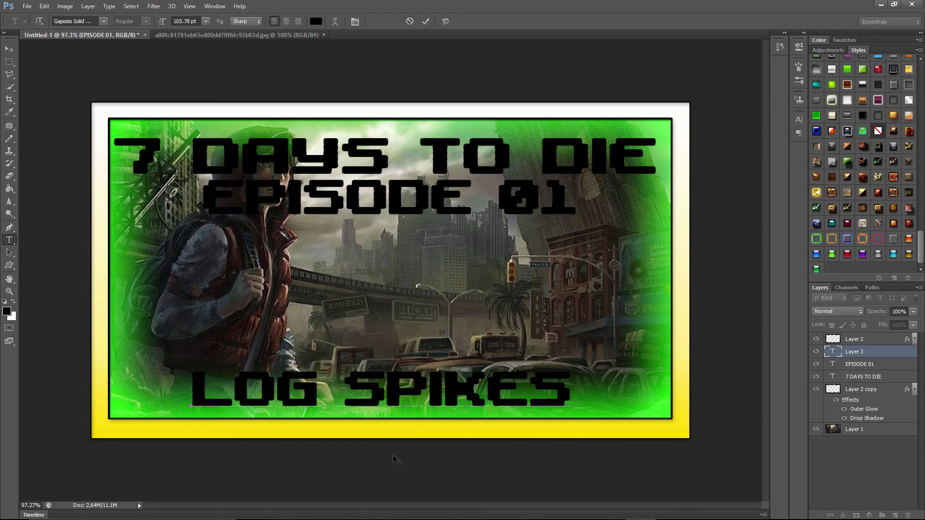
{"action": "type", "text": "."}
{"action": "left_click", "coordinate": [426, 21]}
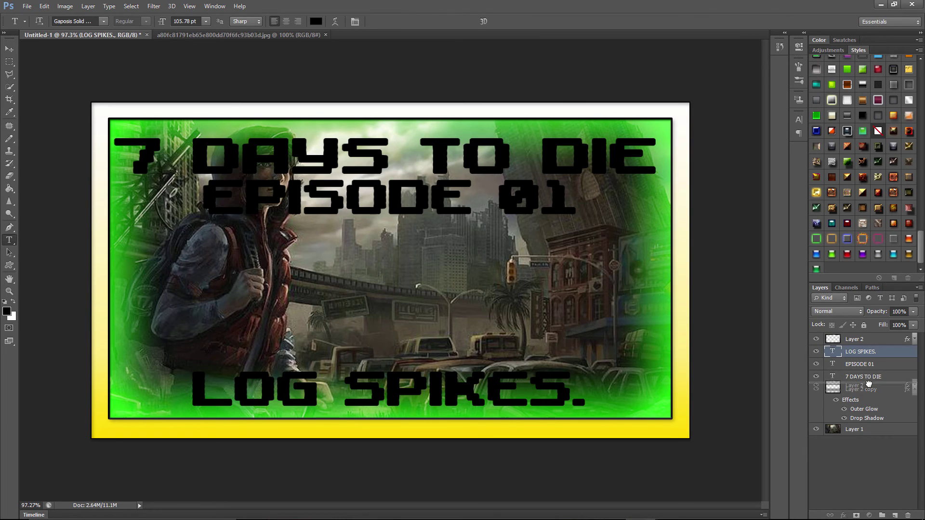
- Move Layer 2 beneath the three text layers and duplicate all three text layers within the Untitled-1 document
{"action": "left_click_drag", "start_coordinate": [869, 382], "coordinate": [869, 382]}
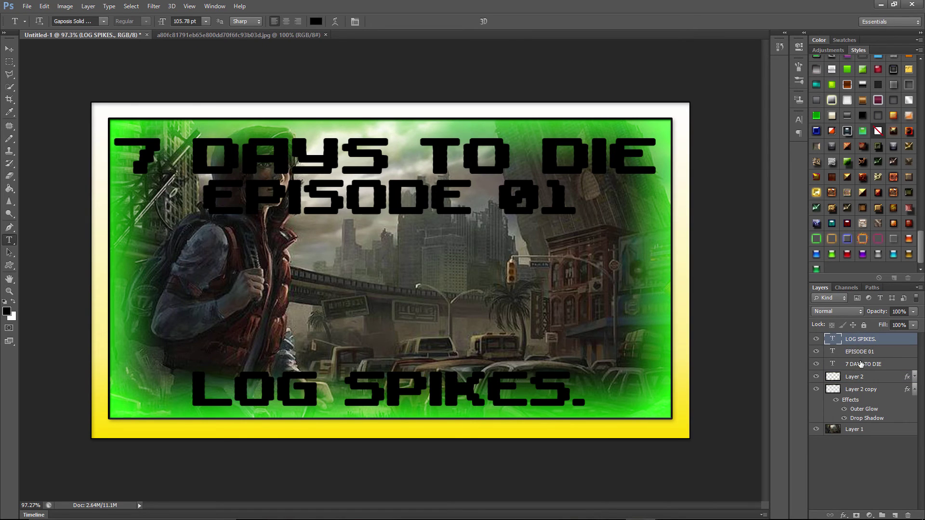
{"action": "left_click", "coordinate": [862, 366], "text": "shift"}
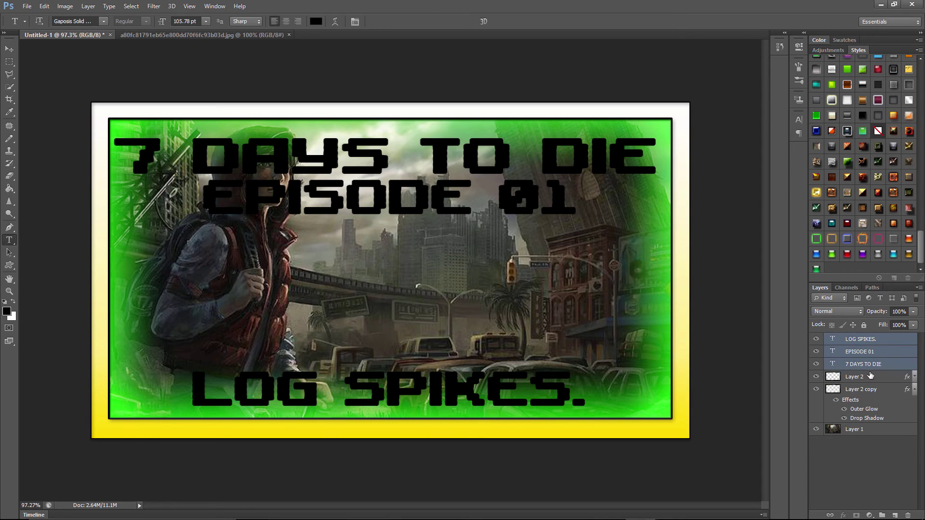
{"action": "right_click", "coordinate": [866, 370]}
{"action": "left_click", "coordinate": [743, 133]}
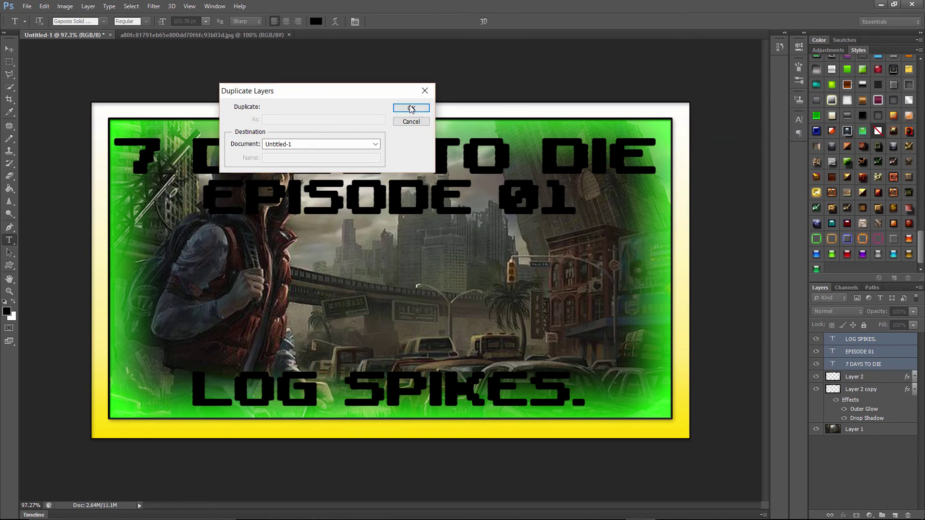
{"action": "key", "text": "Return"}
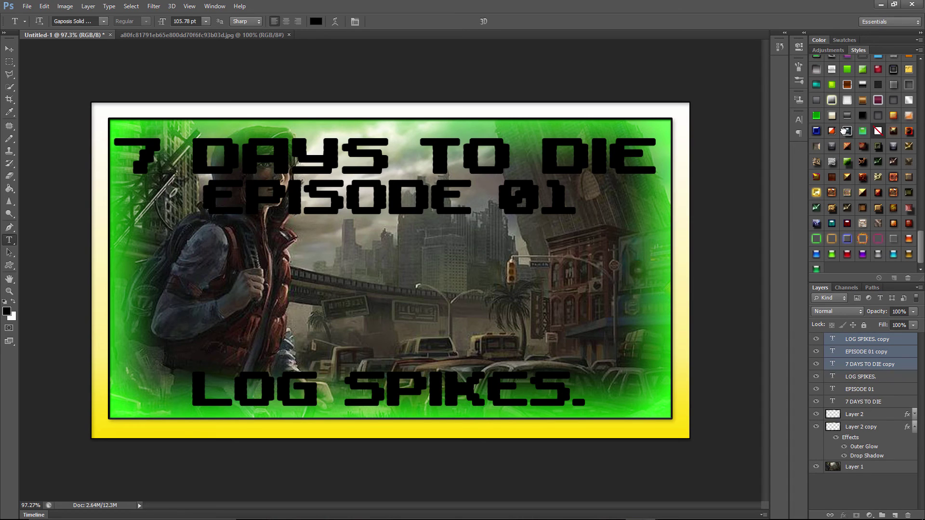
- Try the glossy dark chrome preset (Style 163) and the glossy red preset on the copied text layers, undoing each one
{"action": "left_click", "coordinate": [844, 131]}
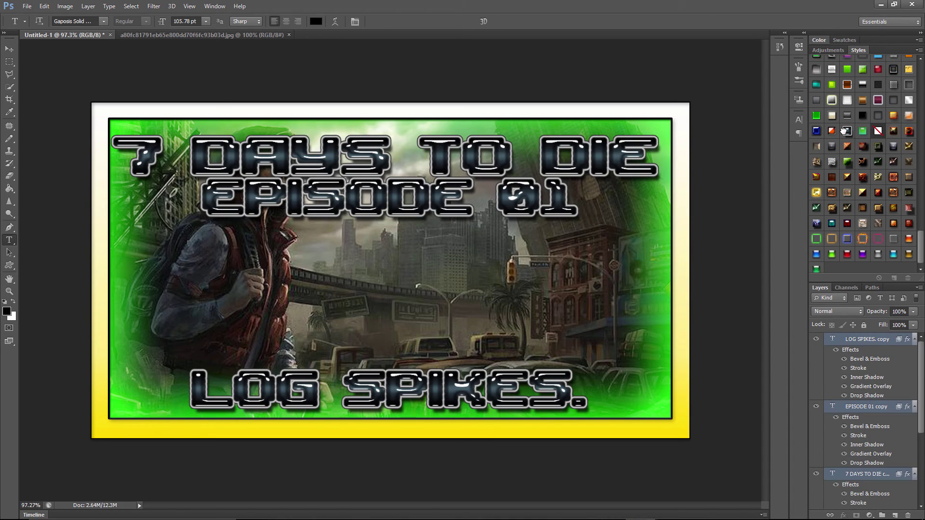
{"action": "key", "text": "ctrl+z"}
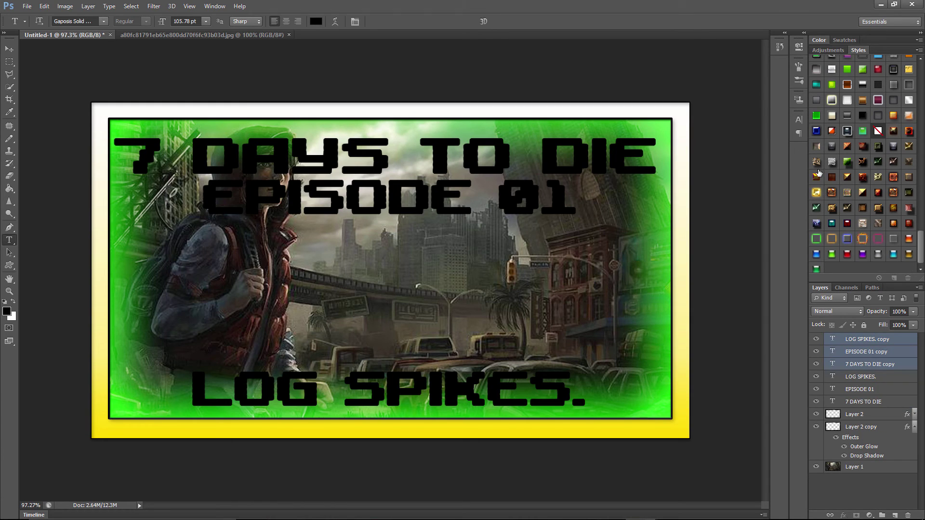
{"action": "left_click", "coordinate": [832, 131]}
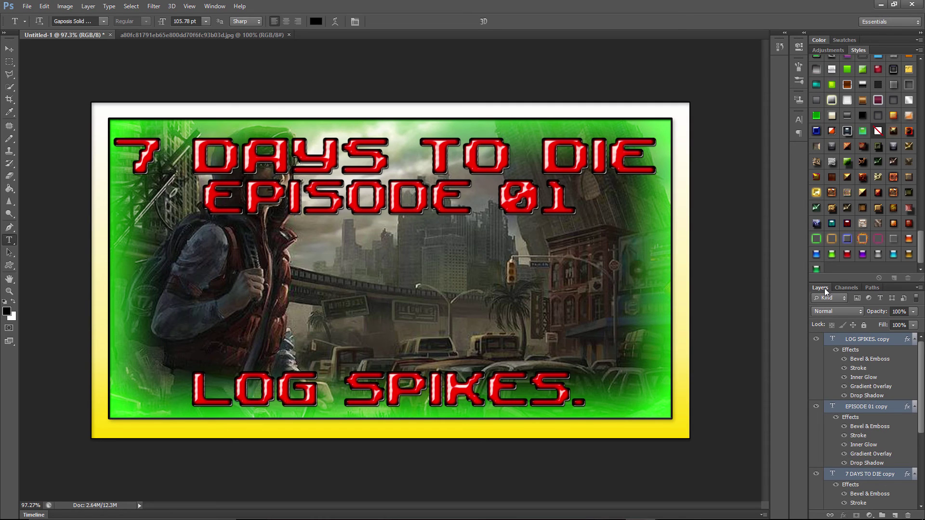
{"action": "mouse_move", "coordinate": [825, 288]}
{"action": "left_mouse_down"}
{"action": "mouse_move", "coordinate": [836, 282]}
{"action": "mouse_move", "coordinate": [830, 293]}
{"action": "mouse_move", "coordinate": [823, 288]}
{"action": "mouse_move", "coordinate": [834, 286]}
{"action": "mouse_move", "coordinate": [814, 288]}
{"action": "left_mouse_up"}
{"action": "key", "text": "ctrl+z"}
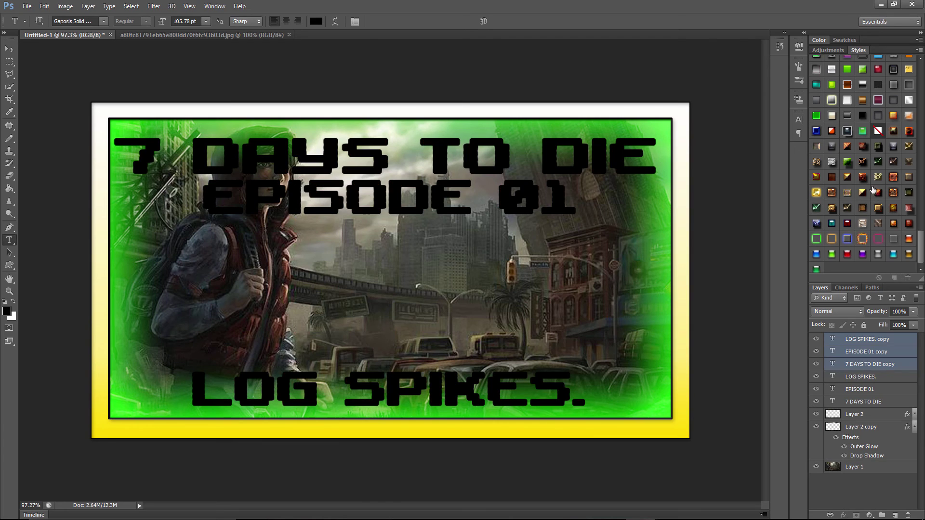
{"action": "left_click", "coordinate": [849, 129]}
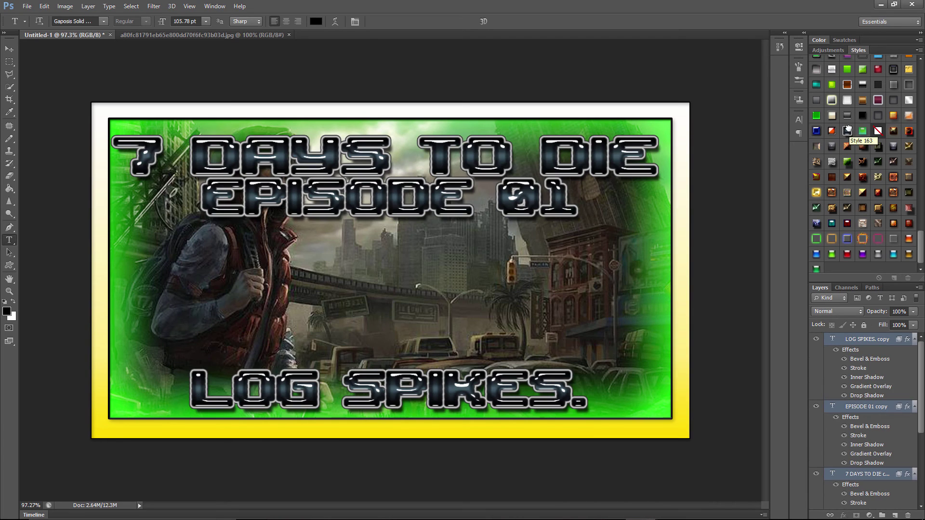
{"action": "key", "text": "ctrl+z"}
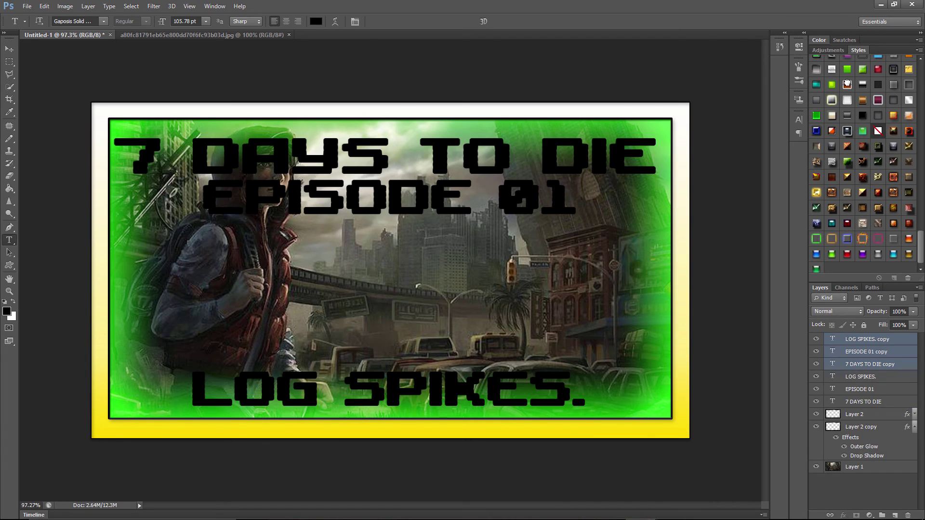
- Try the white-outlined black style on the copied text layers, and apply the rusty textured preset with a dark outer glow instead
{"action": "left_click", "coordinate": [847, 84]}
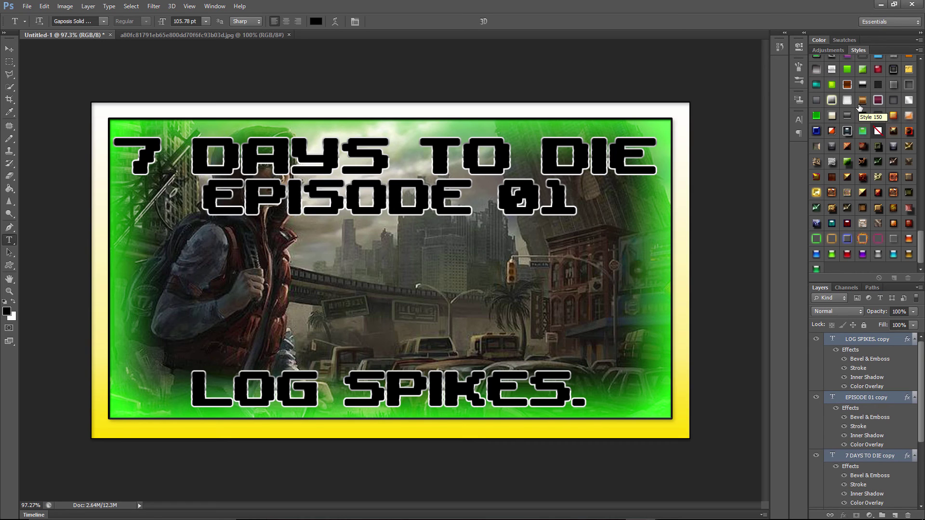
{"action": "left_click", "coordinate": [898, 237]}
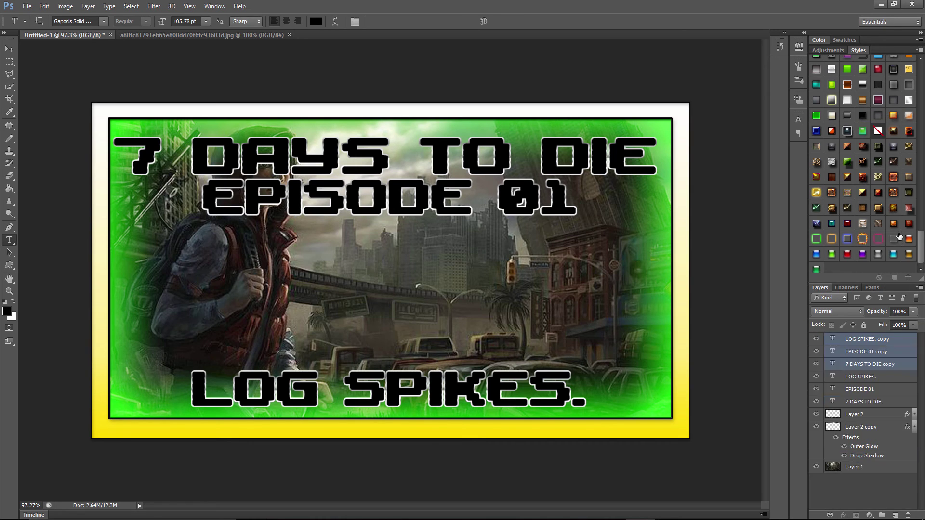
{"action": "left_click", "coordinate": [893, 175]}
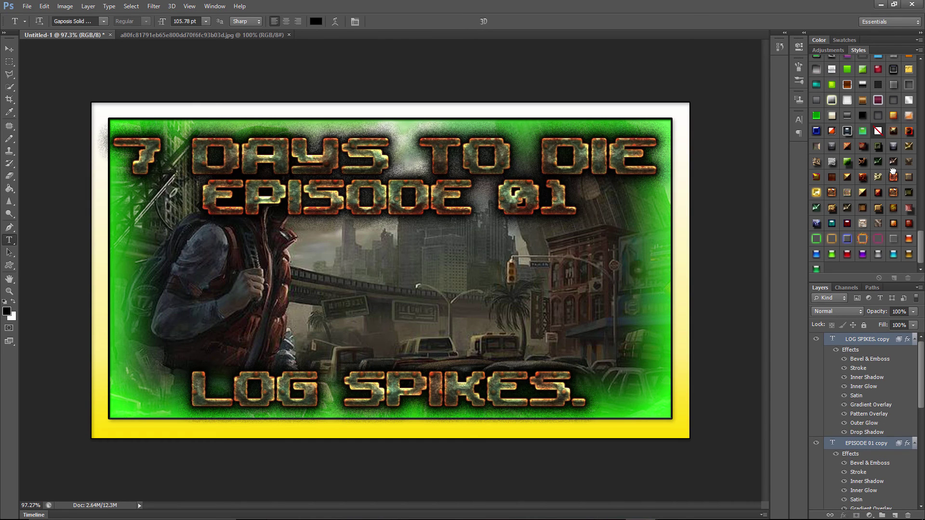
- Undo the rusty textured preset on the copied text layers and try a plain dark preset and a black preset with yellow outer glow
{"action": "key", "text": "ctrl+z"}
{"action": "left_click", "coordinate": [846, 147]}
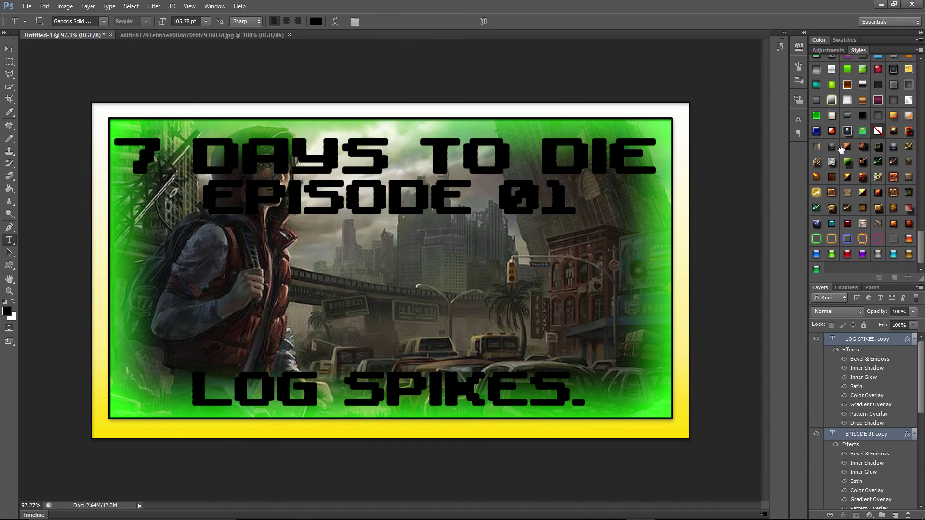
{"action": "key", "text": "ctrl+z"}
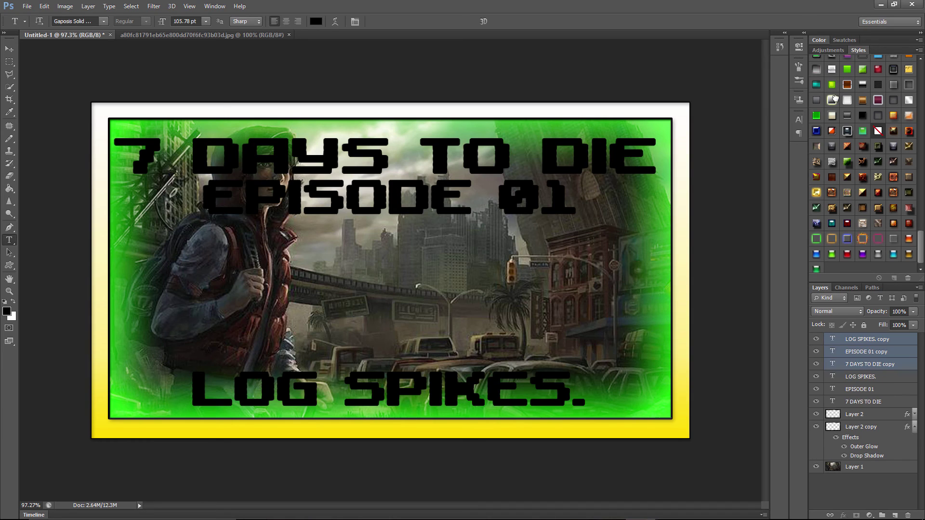
{"action": "left_click", "coordinate": [832, 99]}
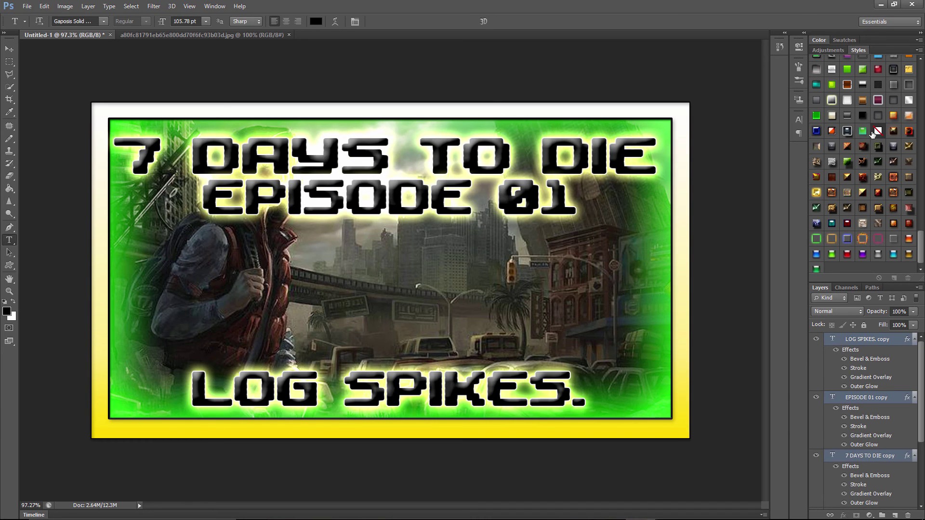
- Apply the golden-orange embossed style preset to the three copied text layers and hide their Drop Shadow effect
{"action": "left_click", "coordinate": [894, 115]}
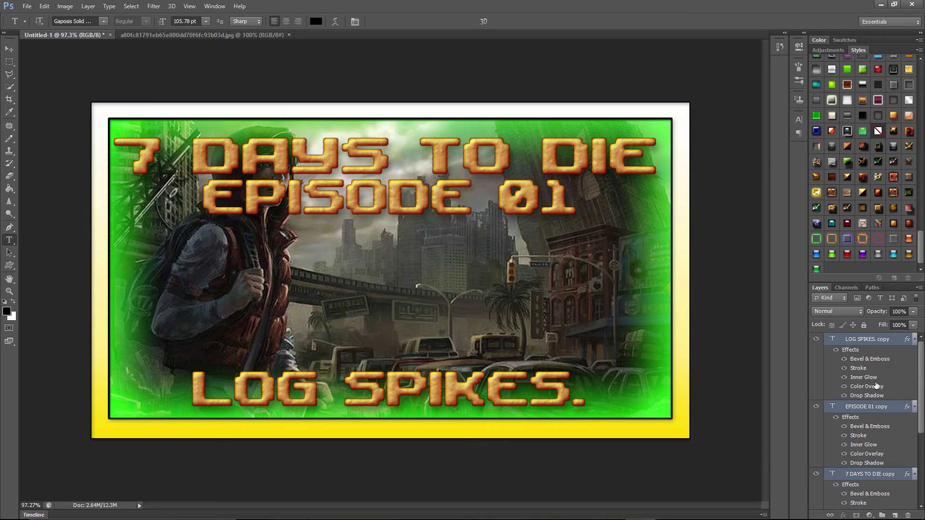
{"action": "left_click", "coordinate": [844, 396]}
{"action": "left_click", "coordinate": [861, 463]}
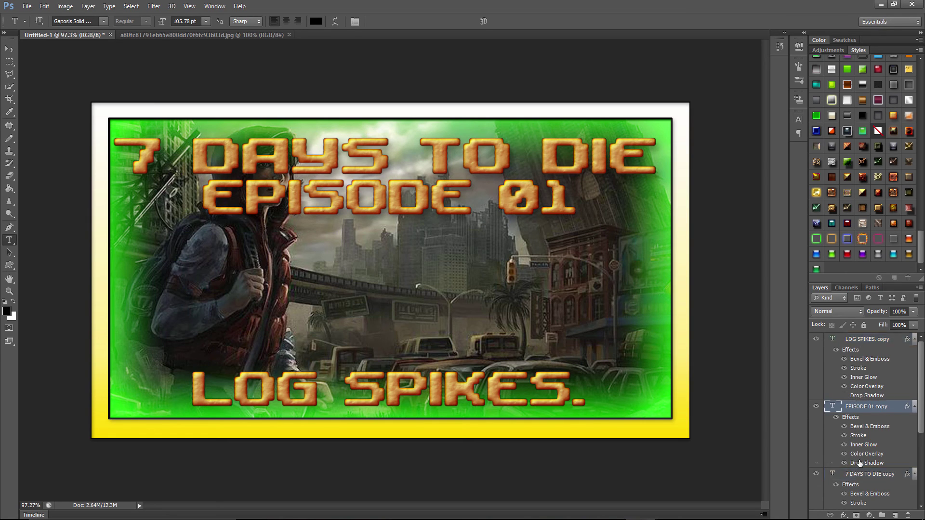
- Collapse the effect lists of the three copied text layers and select the three original text layers
{"action": "left_click", "coordinate": [914, 407]}
{"action": "left_click", "coordinate": [915, 339]}
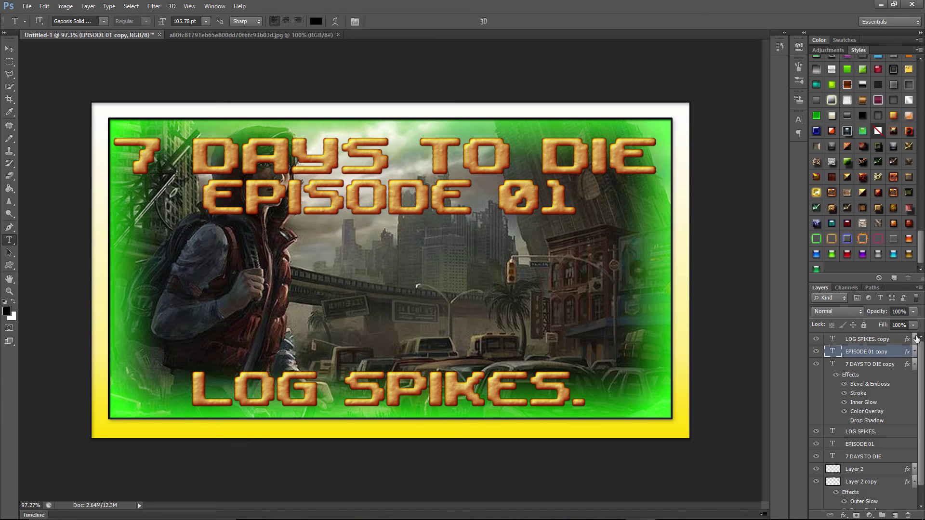
{"action": "left_click", "coordinate": [915, 364]}
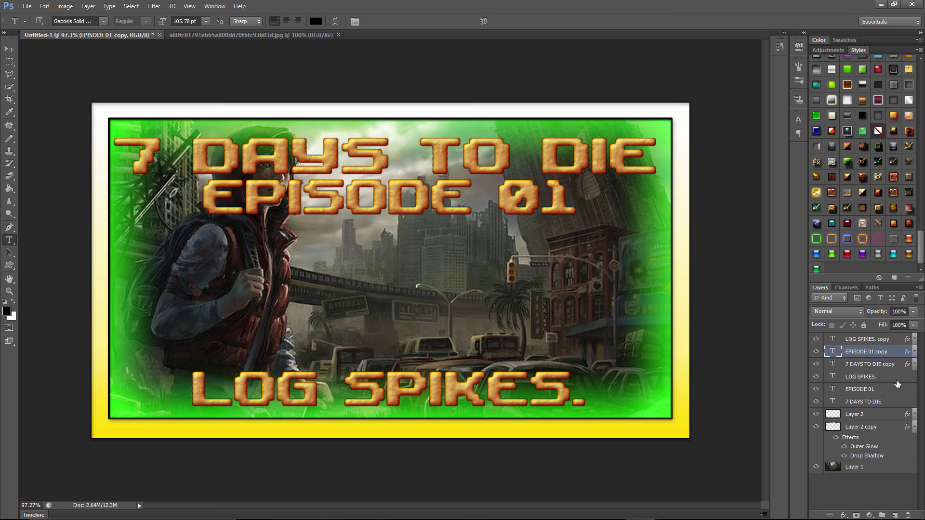
{"action": "left_click", "coordinate": [862, 381]}
{"action": "left_click", "coordinate": [866, 408], "text": "shift"}
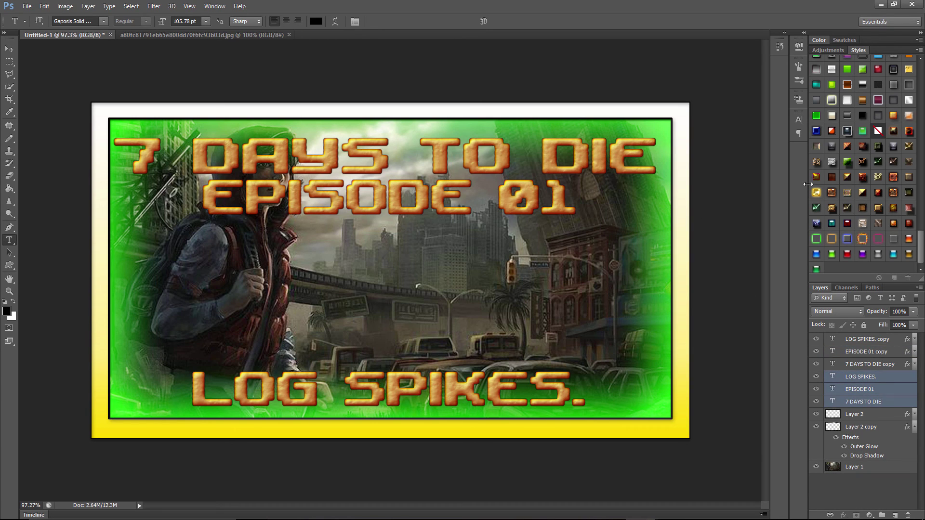
- Try four textured and dark-glow style presets on the original text layers behind the golden lettering, undoing each one
{"action": "left_click", "coordinate": [832, 193]}
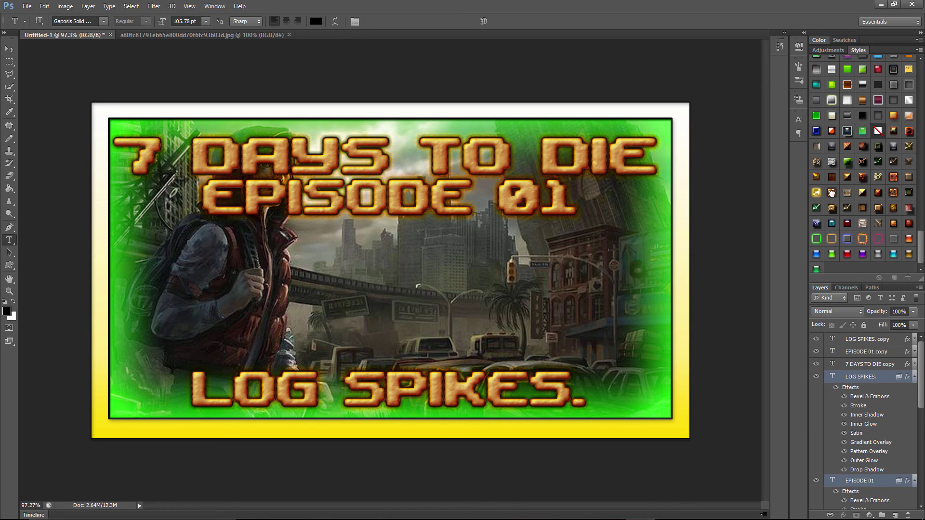
{"action": "key", "text": "ctrl+z"}
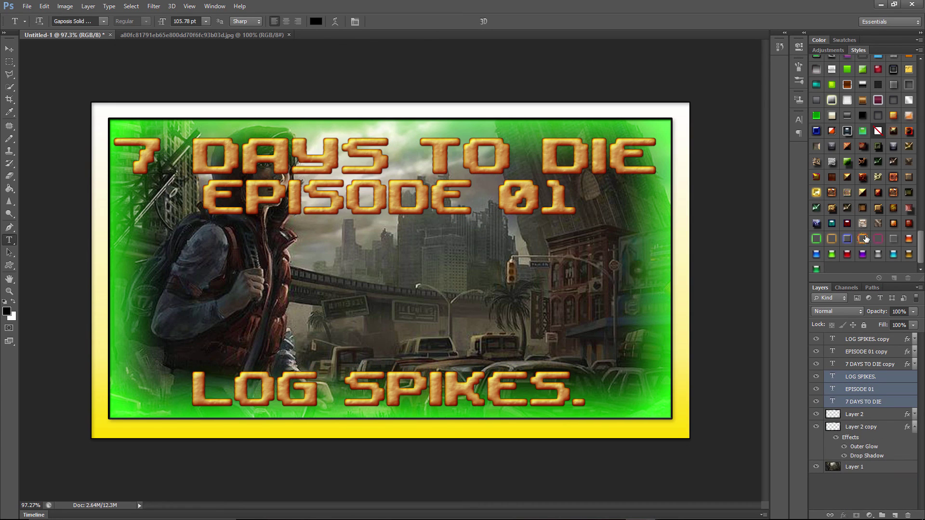
{"action": "left_click", "coordinate": [907, 208]}
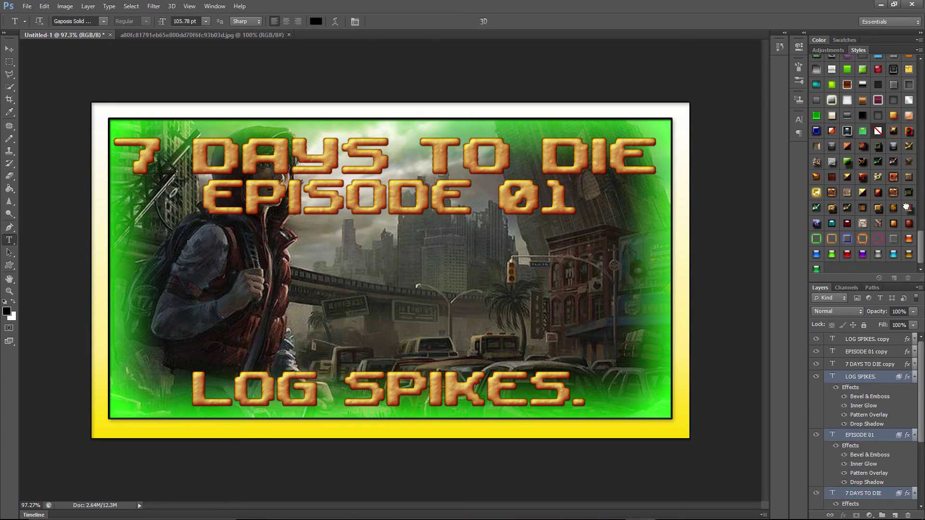
{"action": "key", "text": "ctrl+z"}
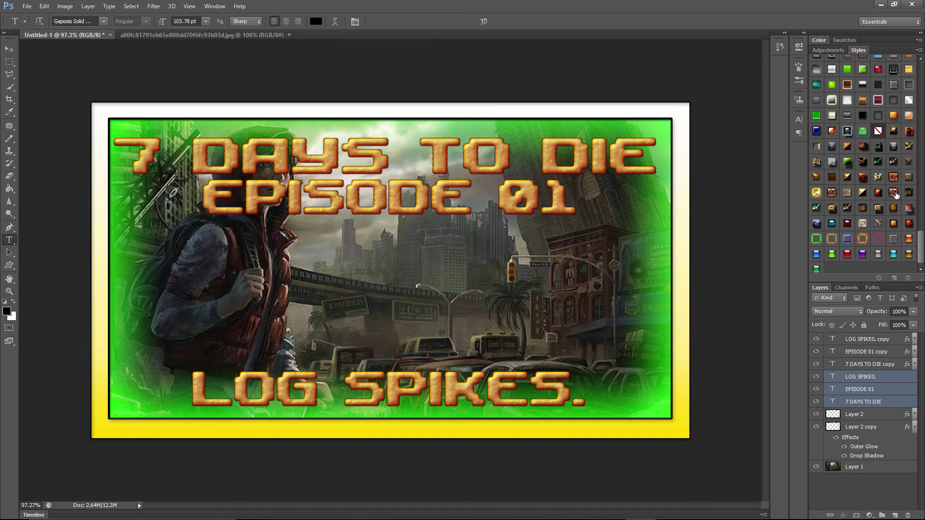
{"action": "left_click", "coordinate": [893, 193]}
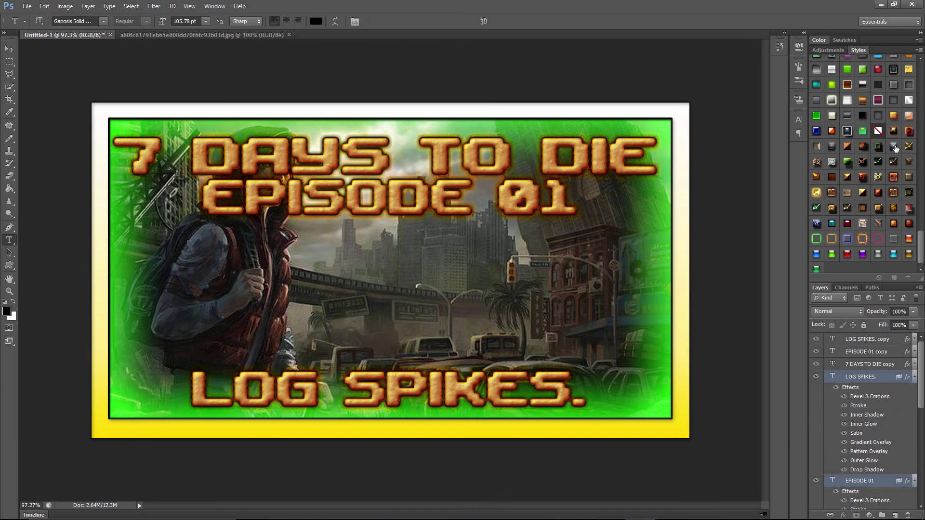
{"action": "key", "text": "ctrl+z"}
{"action": "left_click", "coordinate": [909, 114]}
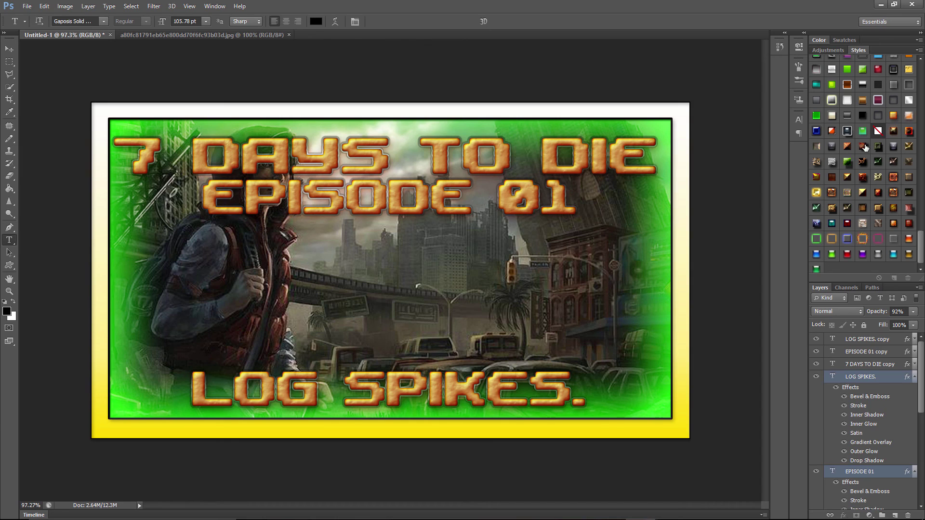
{"action": "key", "text": "ctrl+z"}
- Try Style 163, the black preset, the purple-framed preset and the white preset on the original text layers
{"action": "left_click", "coordinate": [848, 126]}
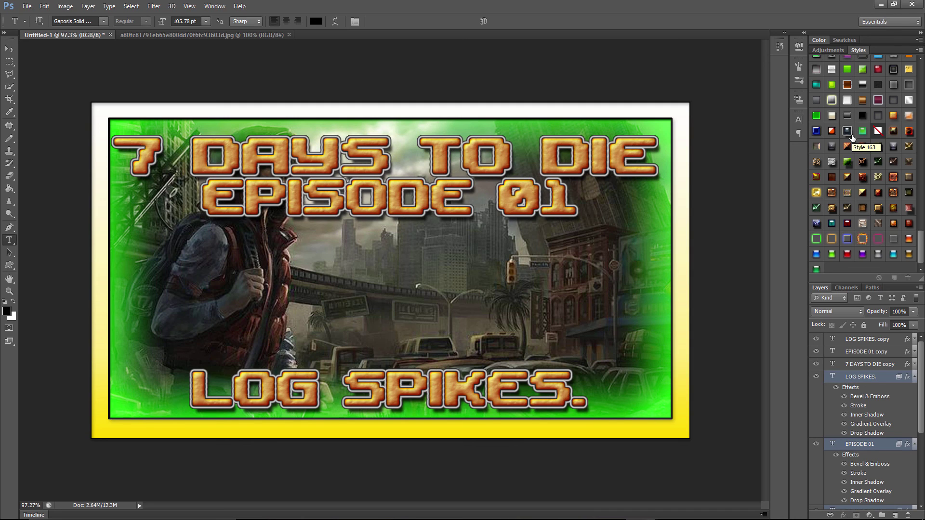
{"action": "left_click", "coordinate": [862, 117]}
{"action": "left_click", "coordinate": [879, 100]}
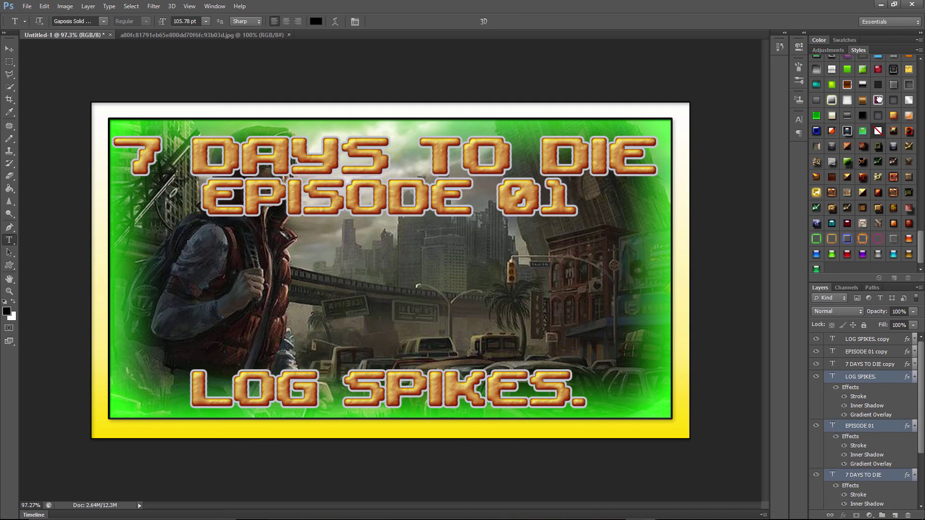
{"action": "left_click", "coordinate": [863, 115]}
{"action": "left_click", "coordinate": [847, 100]}
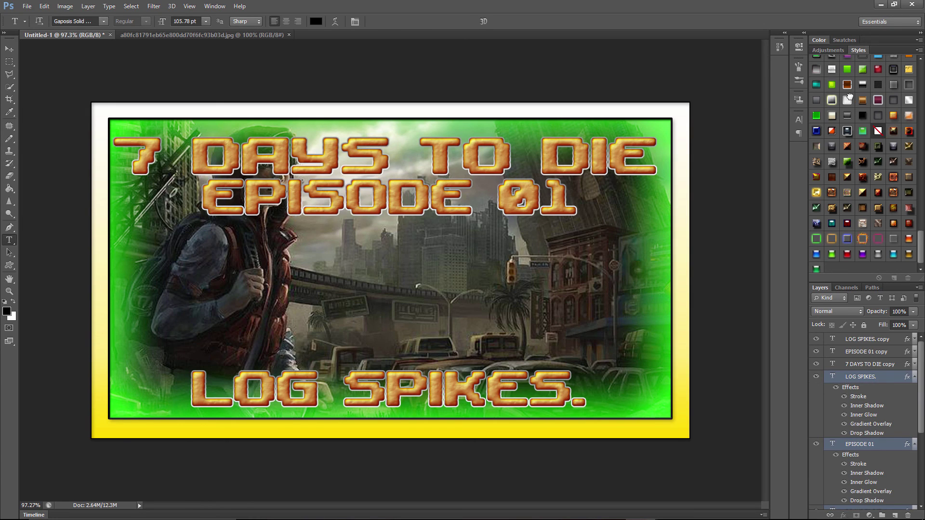
- Apply the white-outlined preset with a yellow outer glow to the original text layers behind the golden lettering
{"action": "left_click", "coordinate": [832, 100]}
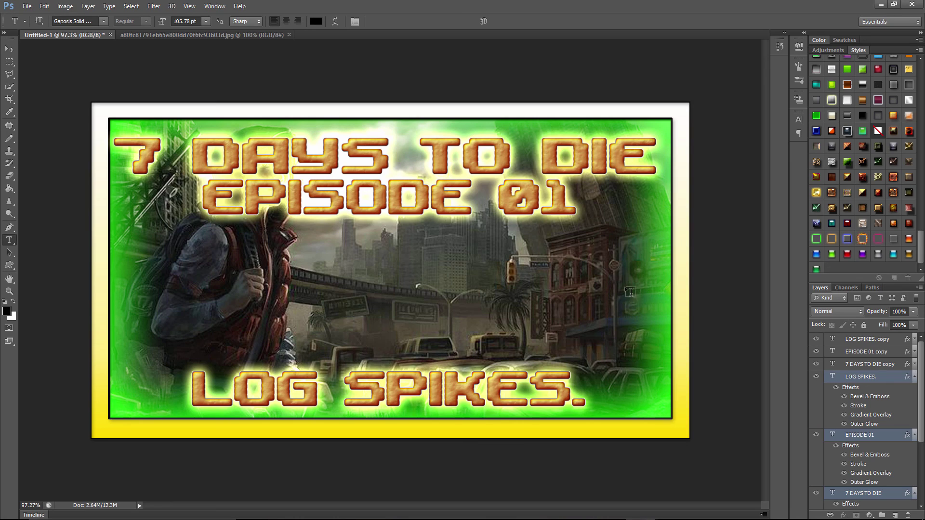
{"action": "key", "text": "z"}
{"action": "mouse_move", "coordinate": [461, 318]}
{"action": "left_mouse_down"}
{"action": "mouse_move", "coordinate": [485, 314]}
{"action": "mouse_move", "coordinate": [424, 321]}
{"action": "mouse_move", "coordinate": [449, 307]}
{"action": "left_mouse_up"}
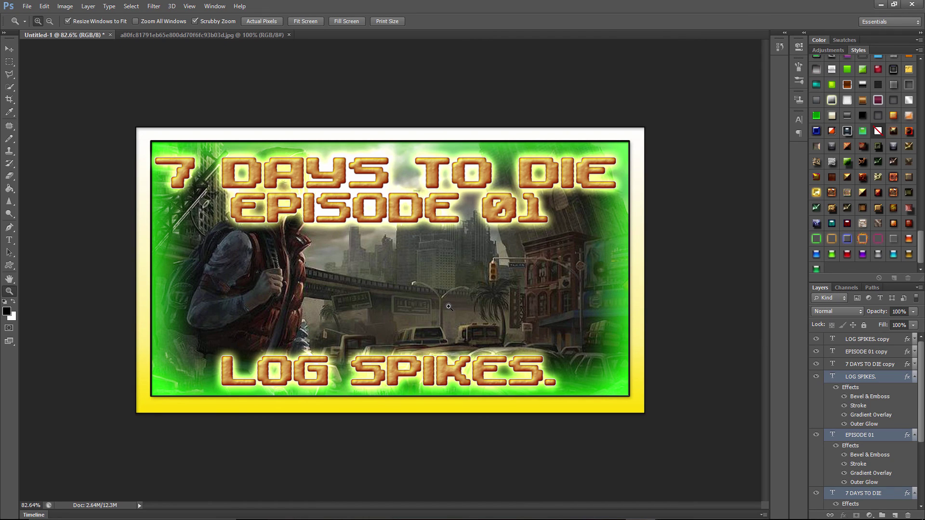